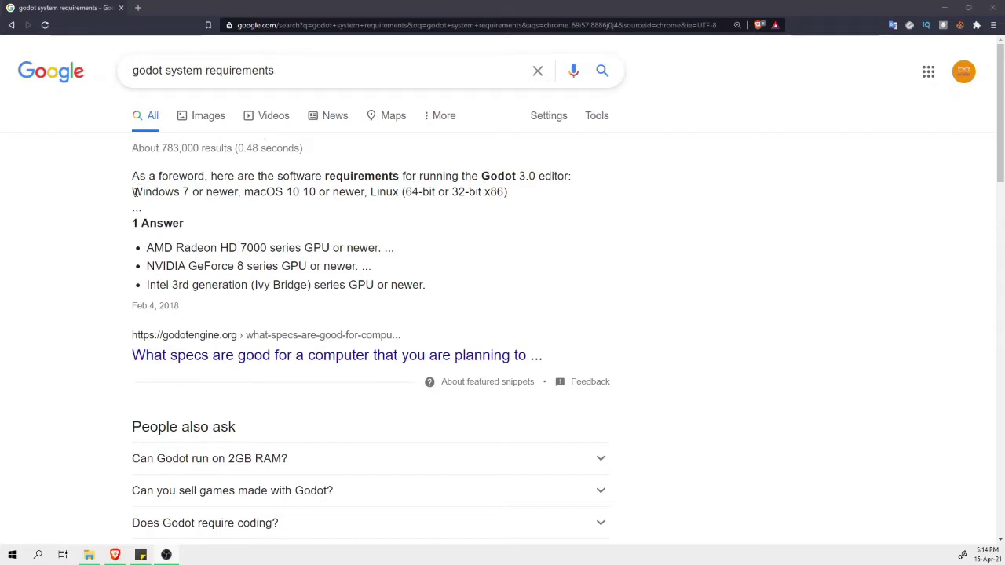
# Open the godotengine.org search result about what specs are good for a computer in a new browser tab.
pyautogui.click(194, 353)
pyautogui.rightClick(195, 354)
pyautogui.click(253, 364)
# Expand the related question "Can Godot run on 2GB RAM?" and read its answer.
pyautogui.scroll(-2, 252, 338)
pyautogui.click(235, 304)
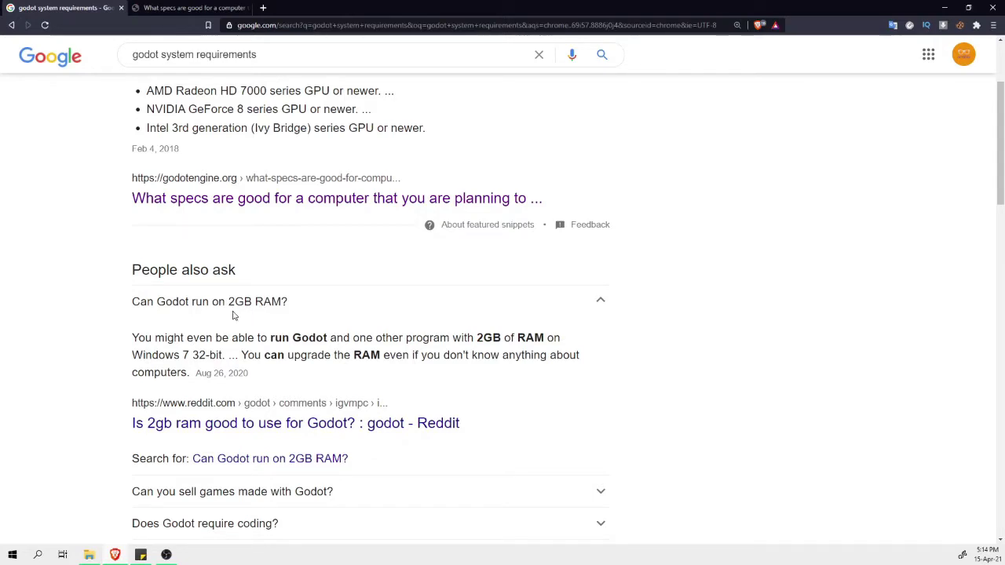
pyautogui.moveTo(154, 338); pyautogui.dragTo(576, 346)
pyautogui.click(667, 346)
pyautogui.scroll(-4, 667, 345)
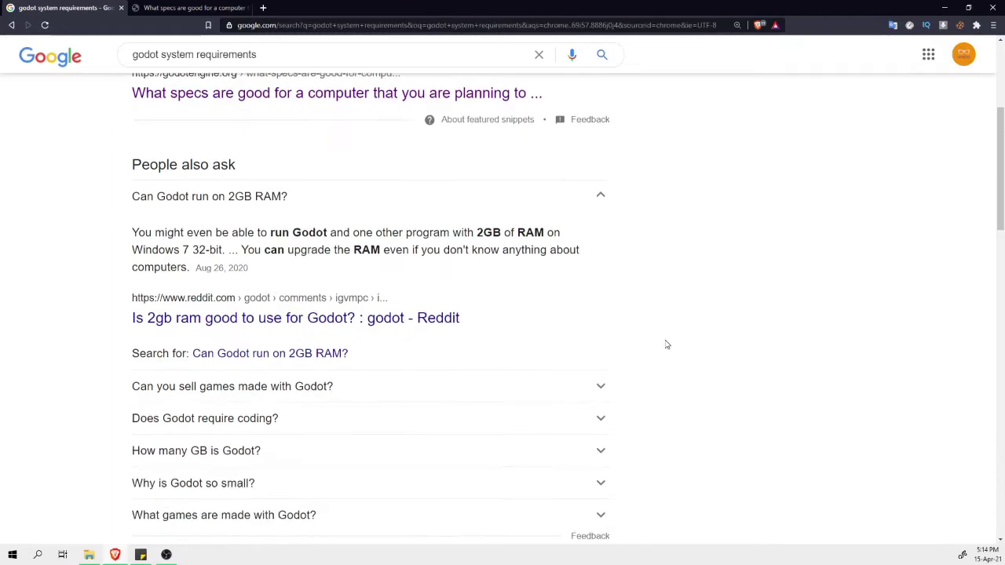
pyautogui.scroll(-2, 667, 344)
pyautogui.scroll(3, 667, 344)
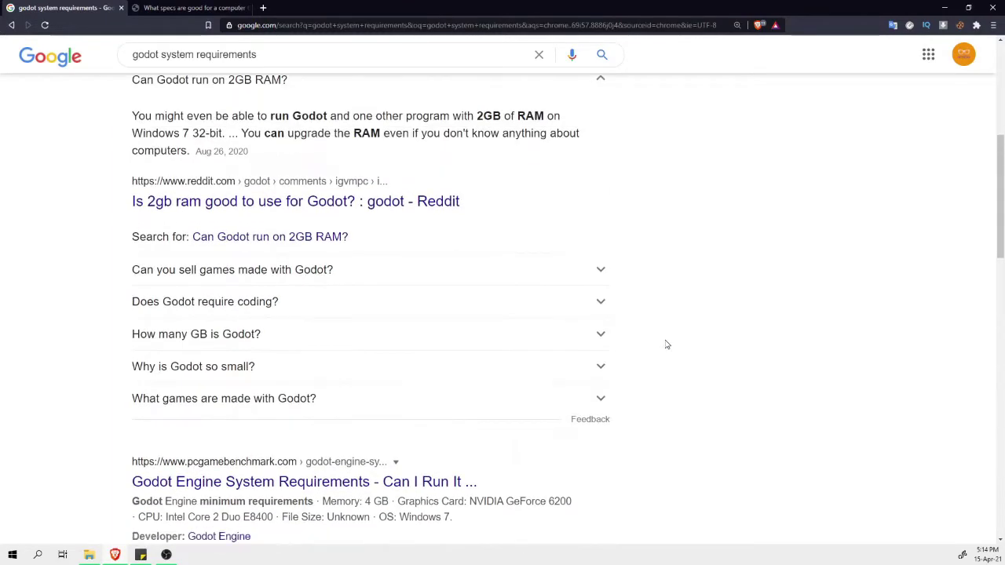
# Open the PCGameBenchmark "Godot Engine System Requirements" result, glancing at the godotengine.org answer while it loads.
pyautogui.scroll(-1, 667, 344)
pyautogui.click(236, 444)
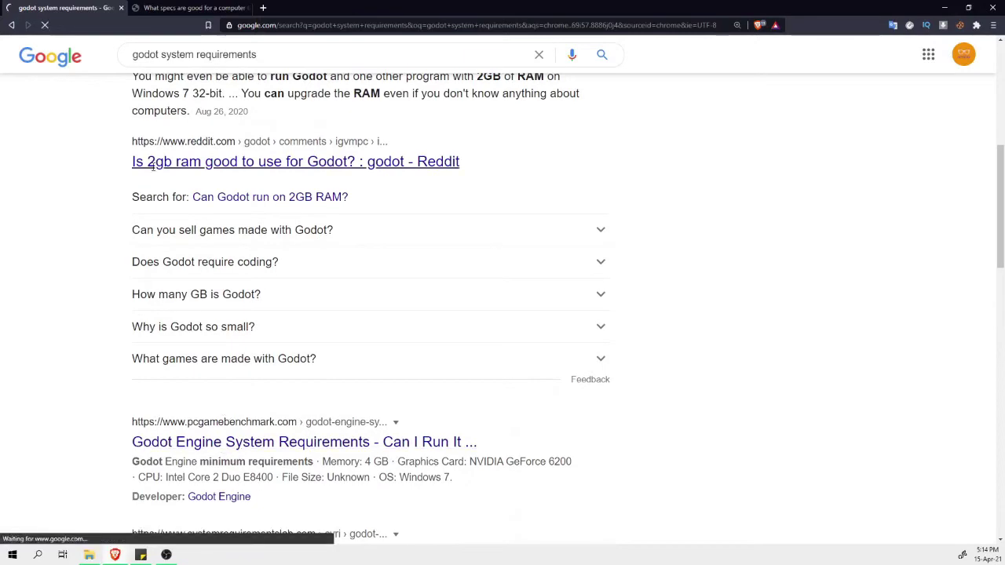
pyautogui.click(216, 7)
pyautogui.scroll(-2, 343, 276)
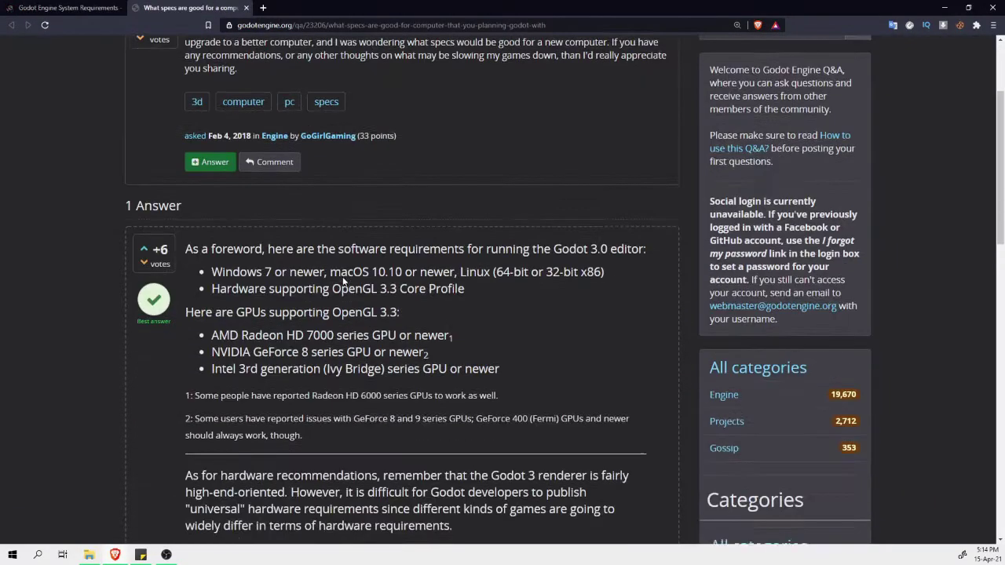
pyautogui.scroll(1, 338, 276)
pyautogui.click(67, 7)
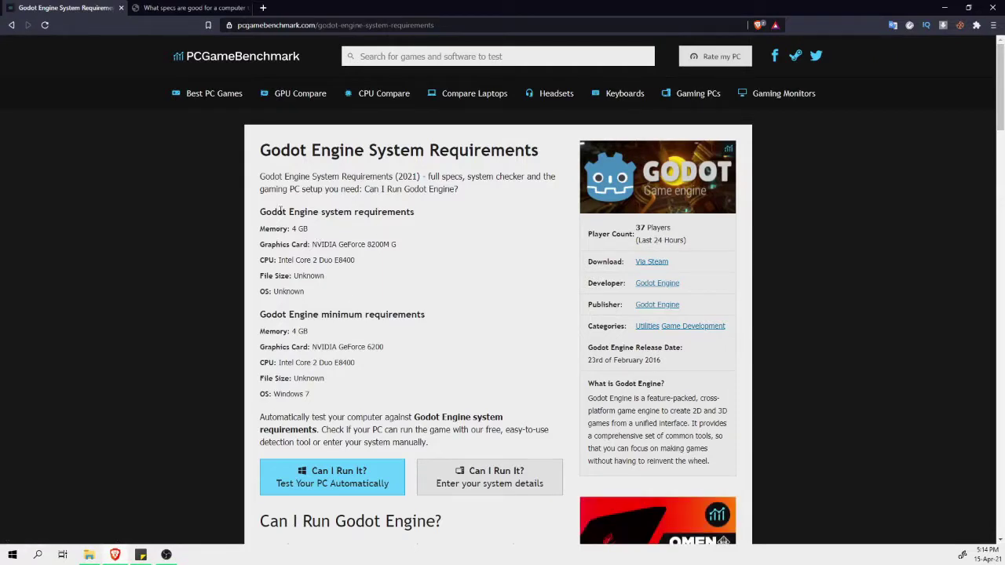
# Enlarge the page and examine the memory and graphics card entries under Godot Engine system requirements.
pyautogui.moveTo(292, 229); pyautogui.dragTo(316, 230)
pyautogui.click(430, 229)
pyautogui.keyDown('ctrl'); pyautogui.scroll(2, 512, 217); pyautogui.keyUp('ctrl')
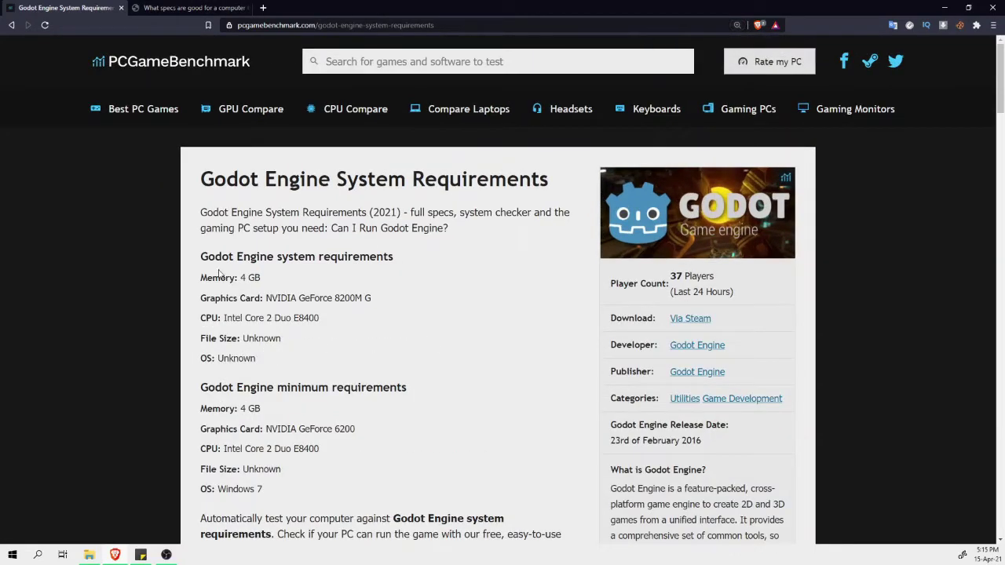
pyautogui.moveTo(237, 277); pyautogui.dragTo(341, 284)
pyautogui.click(395, 290)
pyautogui.moveTo(262, 299); pyautogui.dragTo(399, 300)
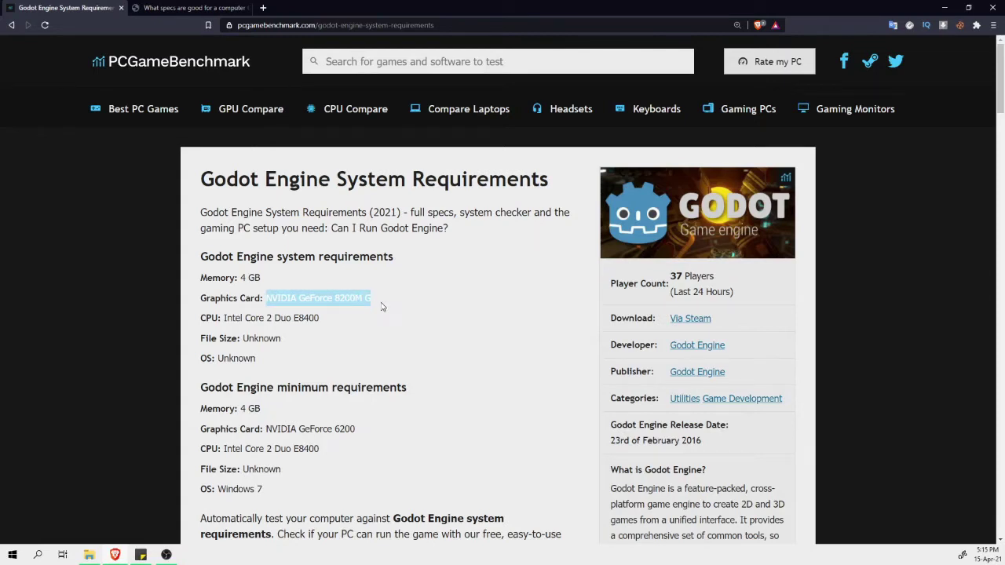
pyautogui.click(391, 304)
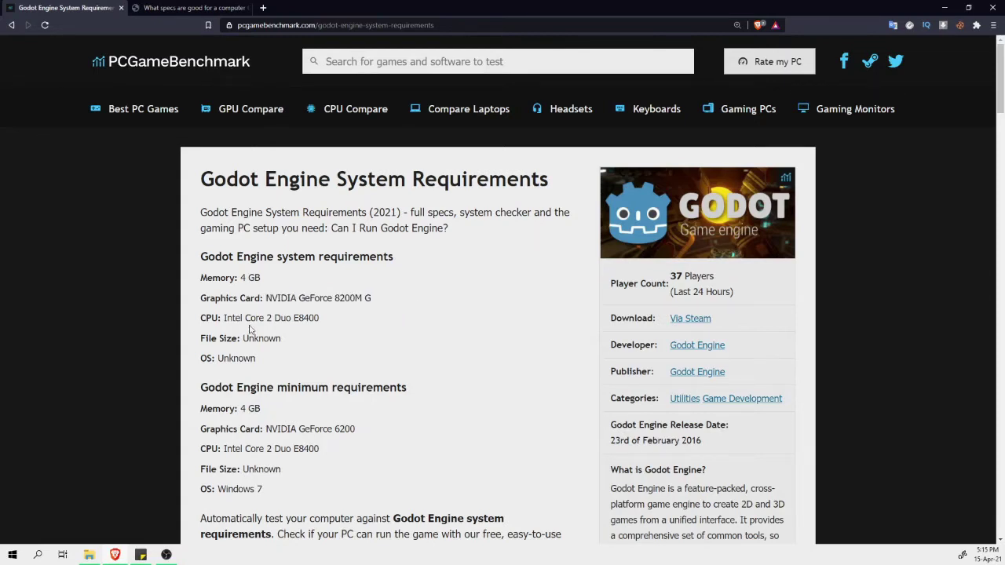
# Examine the CPU entry under Godot Engine system requirements with the page zoomed to 140%.
pyautogui.moveTo(222, 318); pyautogui.dragTo(361, 324)
pyautogui.click(364, 325)
pyautogui.keyDown('ctrl'); pyautogui.scroll(1, 359, 325); pyautogui.keyUp('ctrl')
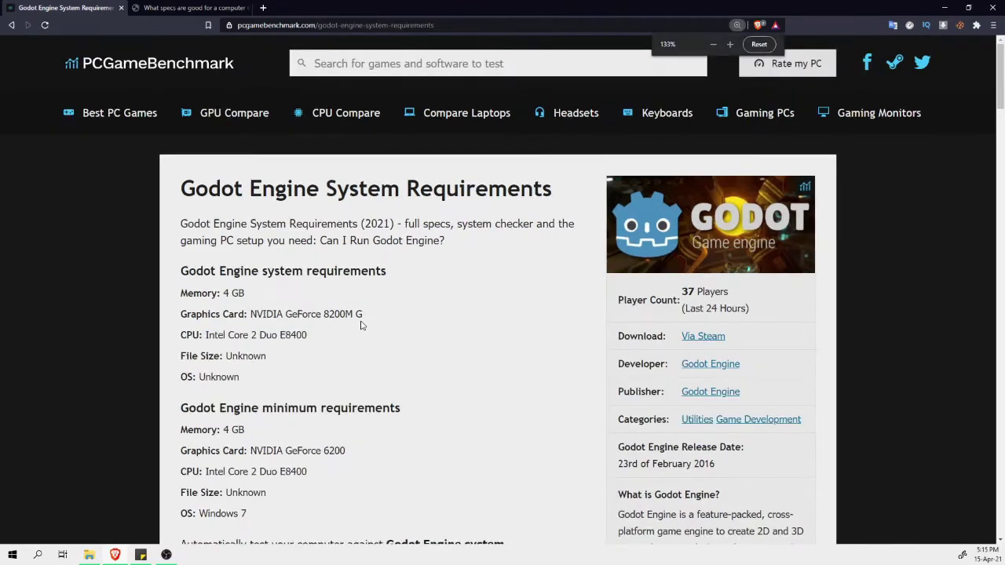
pyautogui.keyDown('ctrl'); pyautogui.scroll(1, 288, 336); pyautogui.keyUp('ctrl')
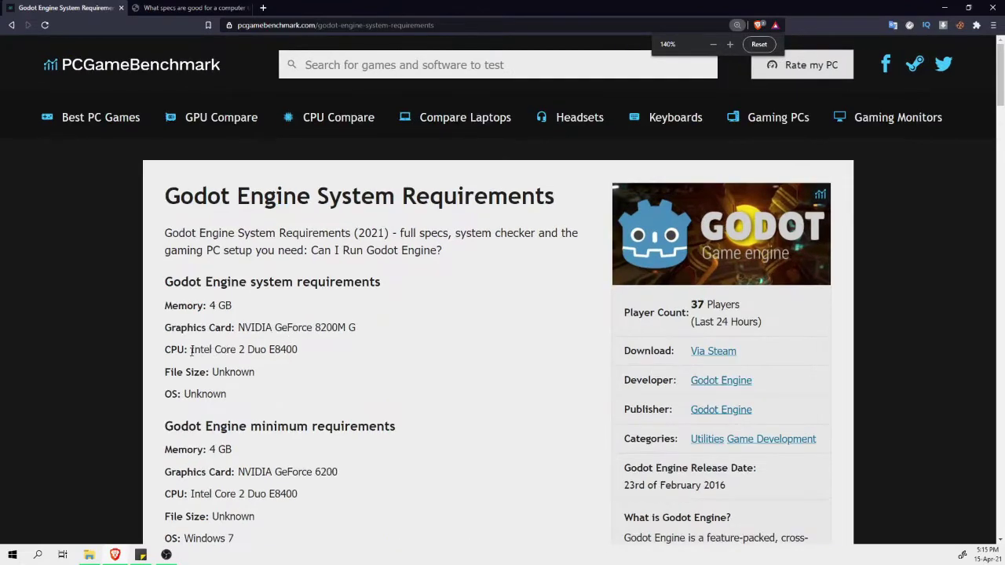
pyautogui.moveTo(191, 351); pyautogui.dragTo(353, 355)
pyautogui.click(223, 361)
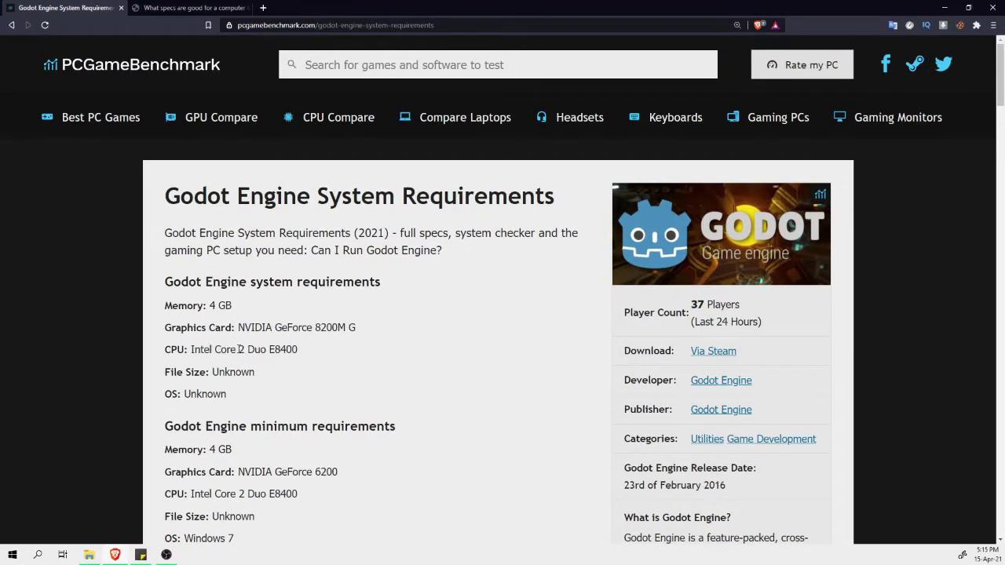
pyautogui.moveTo(202, 352); pyautogui.dragTo(325, 357)
pyautogui.click(403, 366)
# Review the minimum requirements and the summary chart, including the separate Mac OS and Linux requirements.
pyautogui.scroll(-1, 216, 369)
pyautogui.scroll(-1, 291, 362)
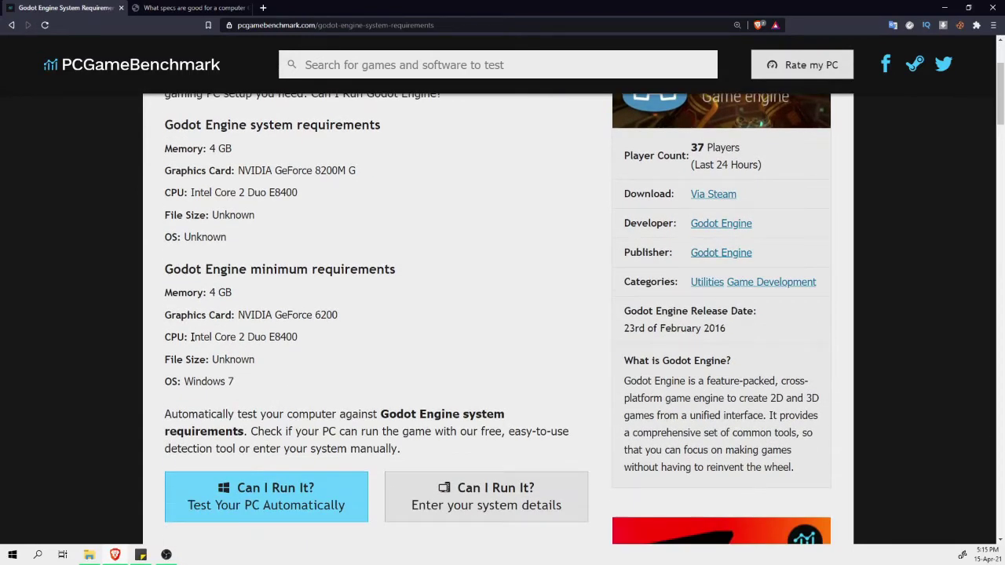
pyautogui.scroll(-6, 271, 315)
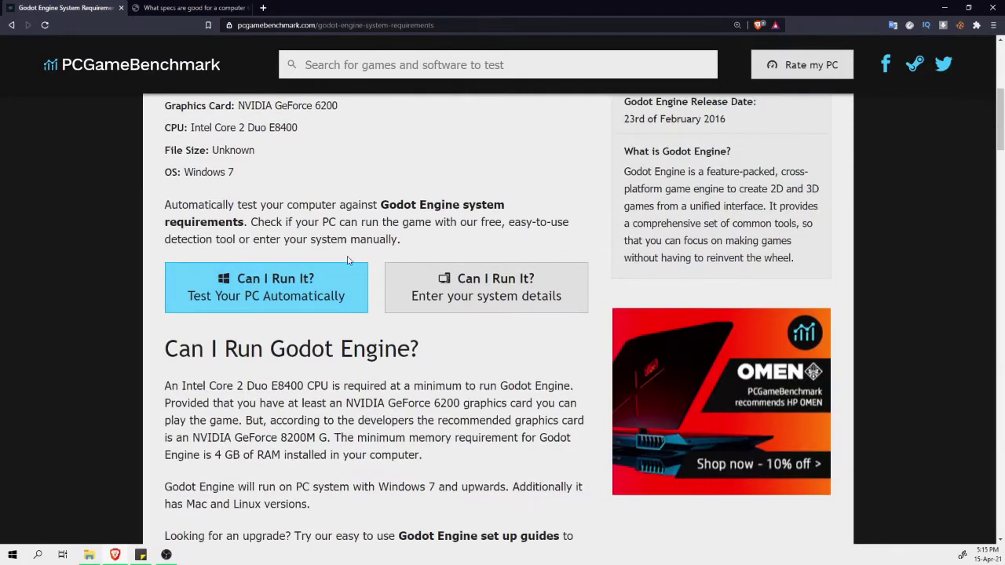
pyautogui.scroll(-2, 292, 295)
pyautogui.scroll(1, 378, 204)
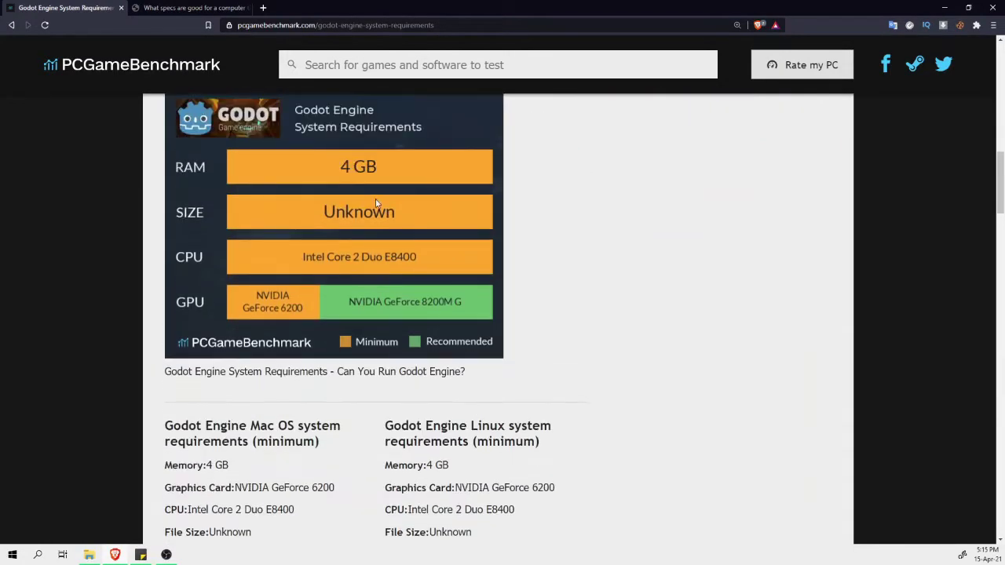
pyautogui.scroll(-2, 287, 353)
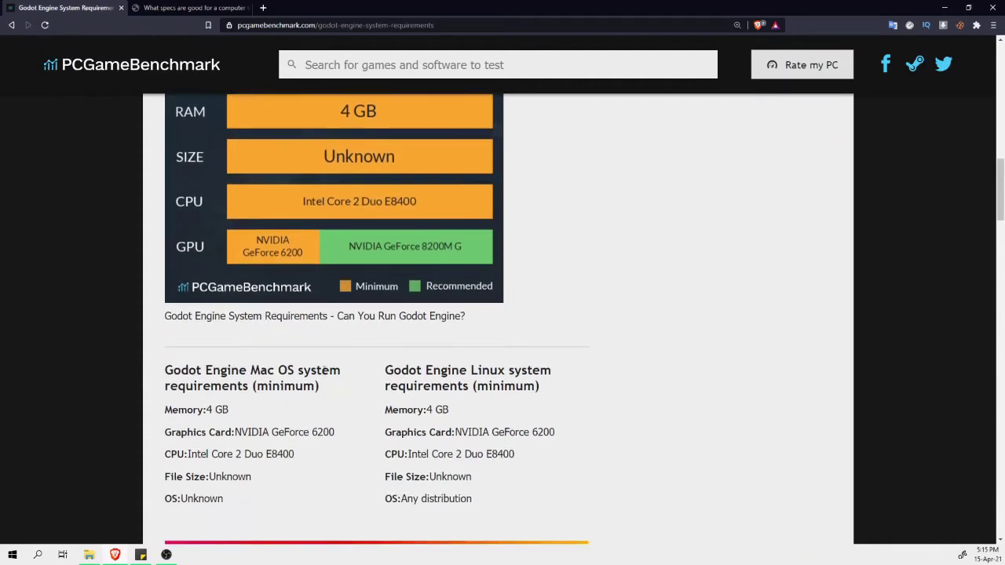
pyautogui.scroll(-2, 361, 365)
pyautogui.scroll(2, 369, 359)
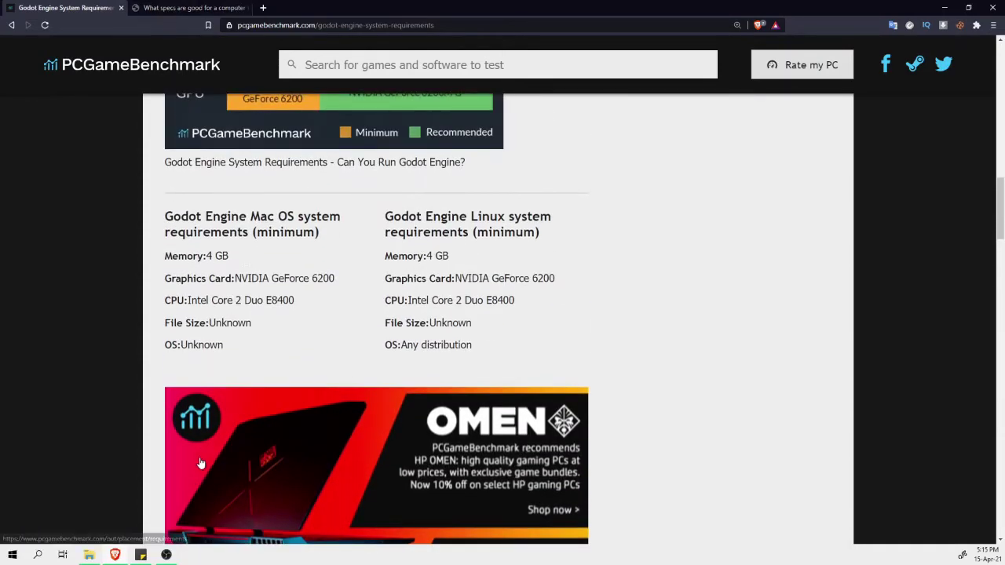
pyautogui.moveTo(240, 279); pyautogui.dragTo(497, 258)
pyautogui.click(497, 258)
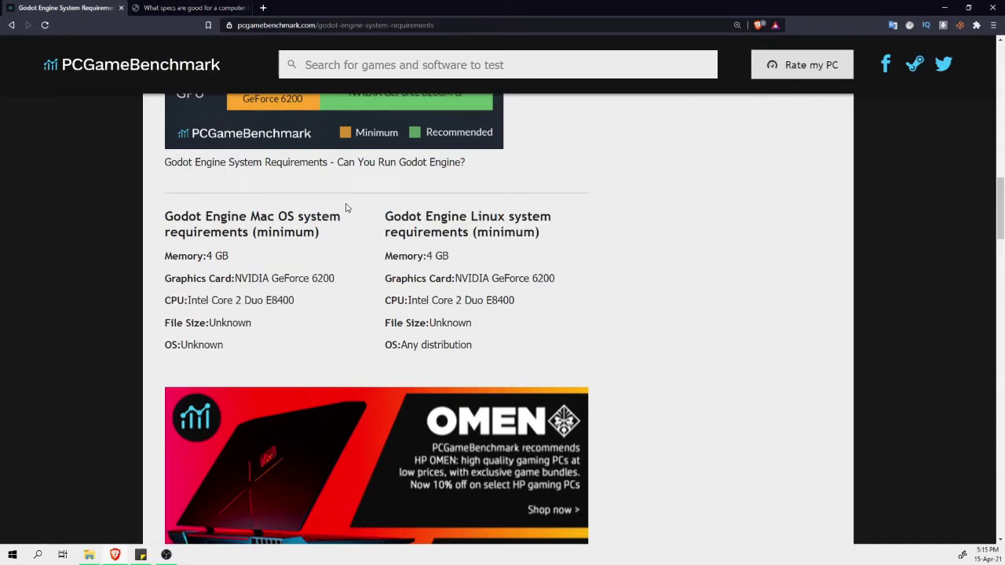
# Return to the godotengine.org answer and examine its OpenGL 3.3 hardware requirement and the list of supporting GPUs.
pyautogui.click(149, 8)
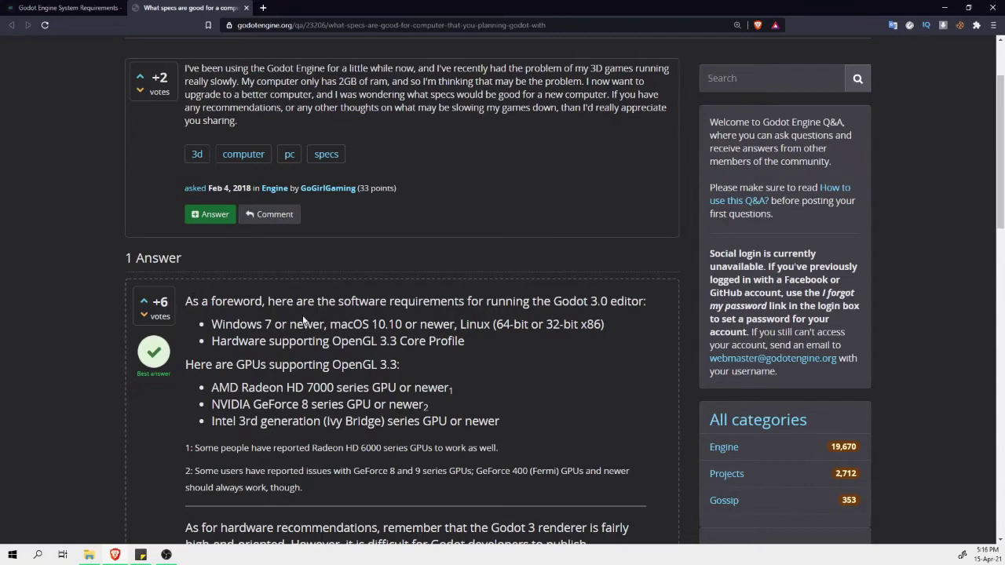
pyautogui.moveTo(211, 341); pyautogui.dragTo(475, 343)
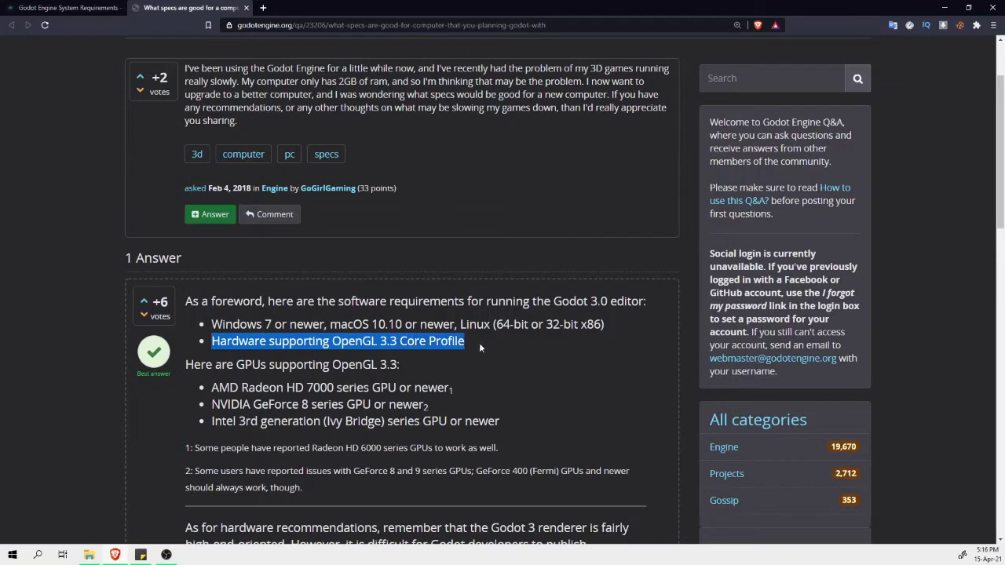
pyautogui.click(479, 343)
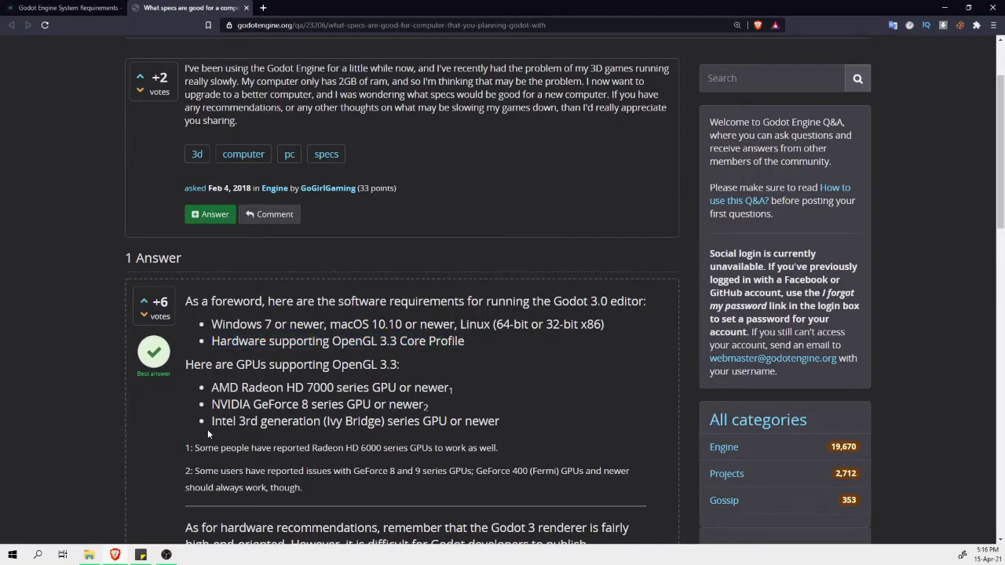
pyautogui.moveTo(207, 430)
pyautogui.mouseDown()
pyautogui.moveTo(282, 421)
pyautogui.moveTo(207, 421)
pyautogui.mouseUp()
pyautogui.moveTo(384, 421); pyautogui.dragTo(561, 425)
pyautogui.click(566, 428)
pyautogui.hotkey('ctrl', '+')
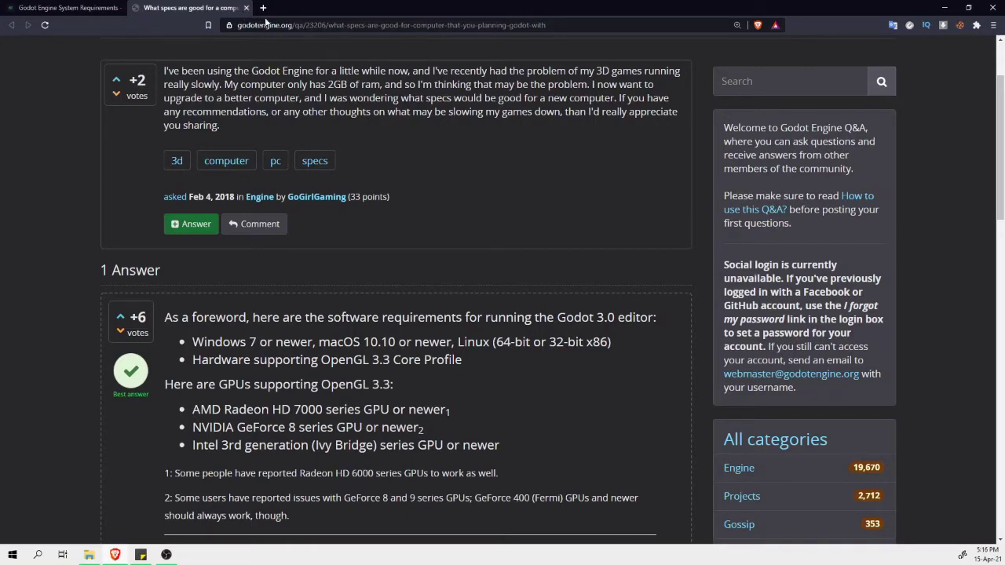
# Read the answer's CPU and RAM recommendations and highlight the list of supported AMD, NVIDIA and Intel GPUs.
pyautogui.scroll(-5, 299, 161)
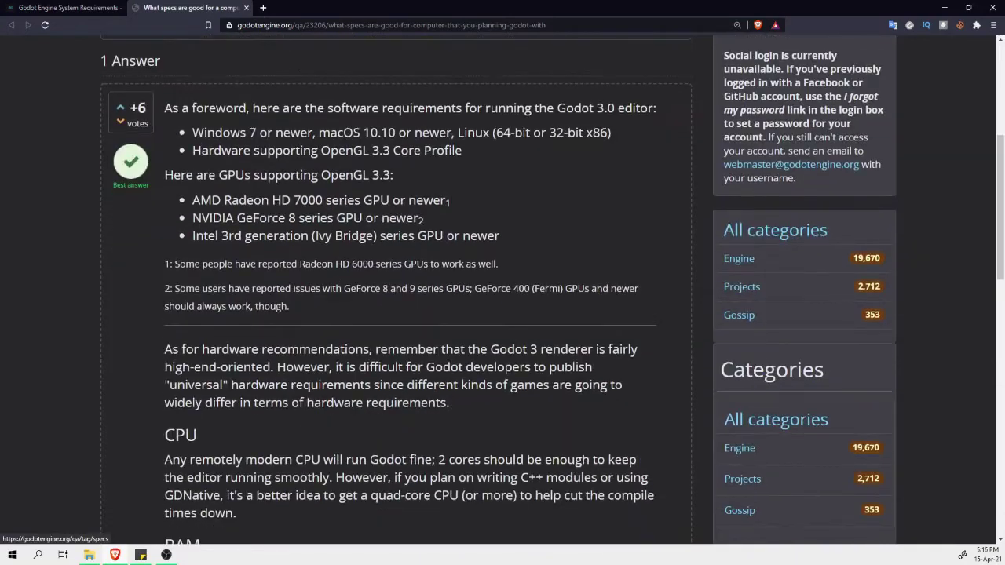
pyautogui.scroll(1, 503, 282)
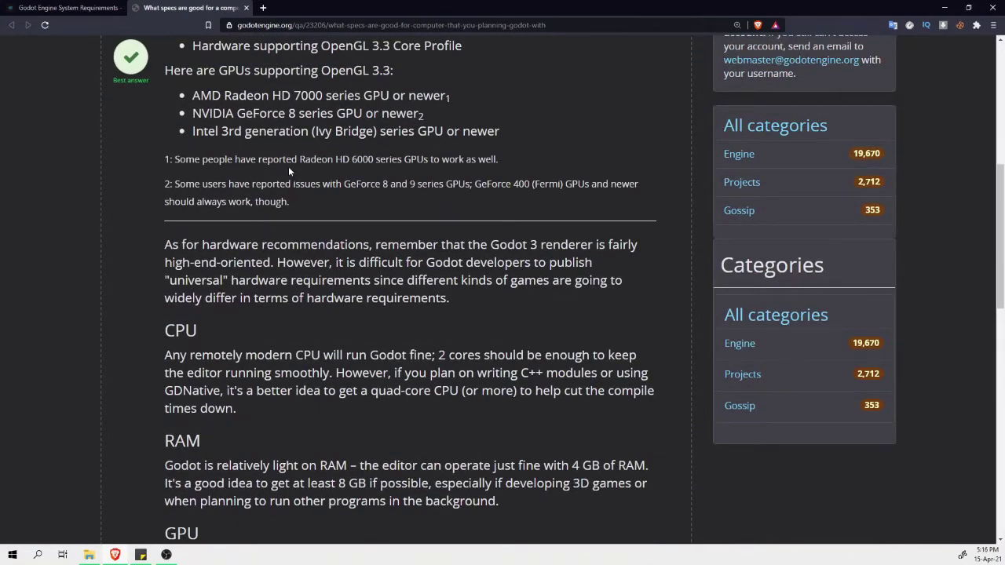
pyautogui.moveTo(499, 131); pyautogui.dragTo(201, 95)
pyautogui.click(509, 103)
# Switch to Godot and inspect the OpenGL version and graphics hardware in its console's renderer line, enlarging the text.
pyautogui.click(944, 7)
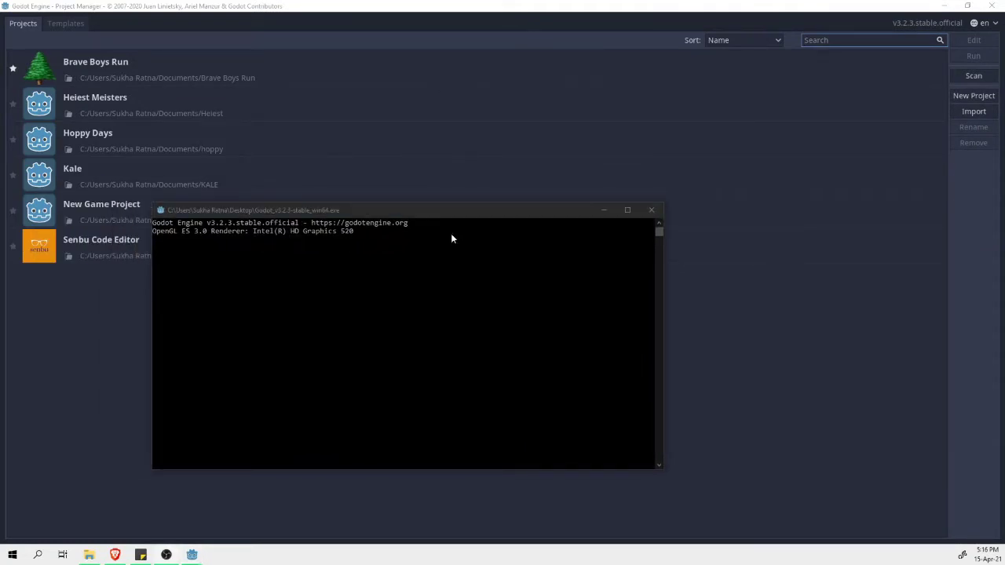
pyautogui.click(352, 234)
pyautogui.moveTo(251, 232); pyautogui.dragTo(359, 238)
pyautogui.keyDown('ctrl'); pyautogui.scroll(3, 359, 238); pyautogui.keyUp('ctrl')
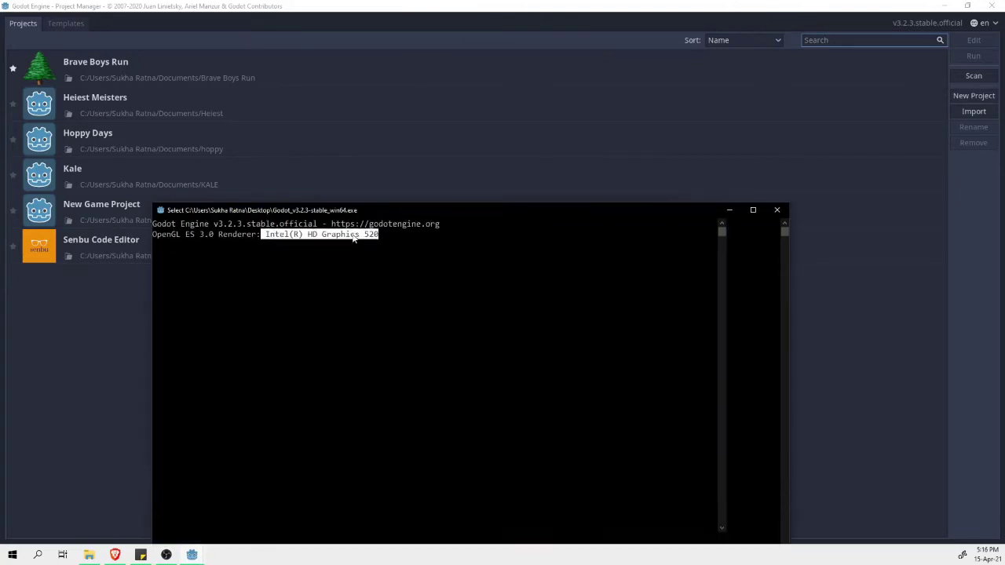
pyautogui.keyDown('ctrl'); pyautogui.scroll(2, 355, 240); pyautogui.keyUp('ctrl')
pyautogui.moveTo(524, 248); pyautogui.dragTo(339, 250)
pyautogui.click(304, 259)
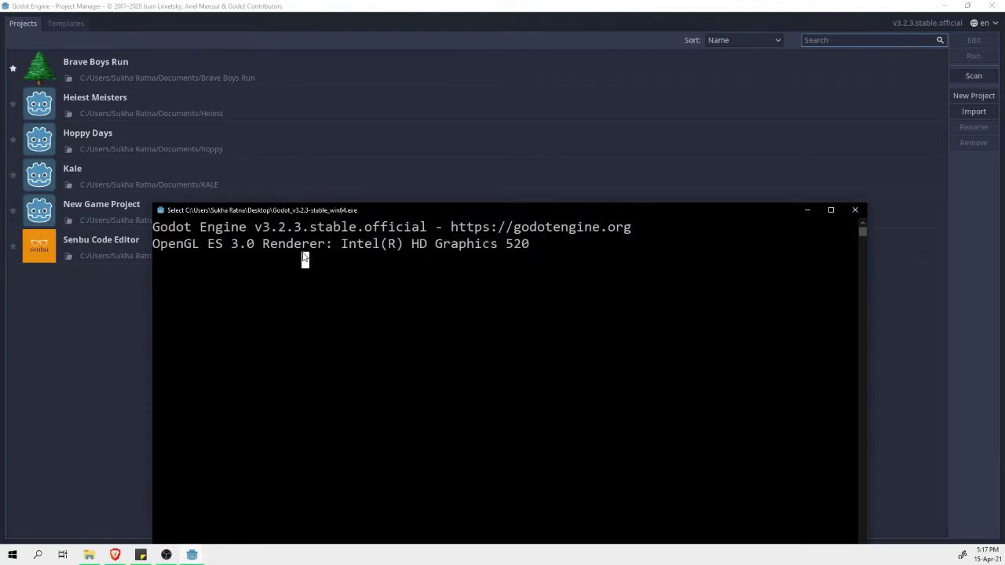
pyautogui.moveTo(170, 250); pyautogui.dragTo(260, 245)
pyautogui.click(305, 250)
pyautogui.click(802, 211)
# Compare the OpenGL ES 3.0 and OpenGL ES 2.0 renderer options for a new project without creating one.
pyautogui.click(974, 95)
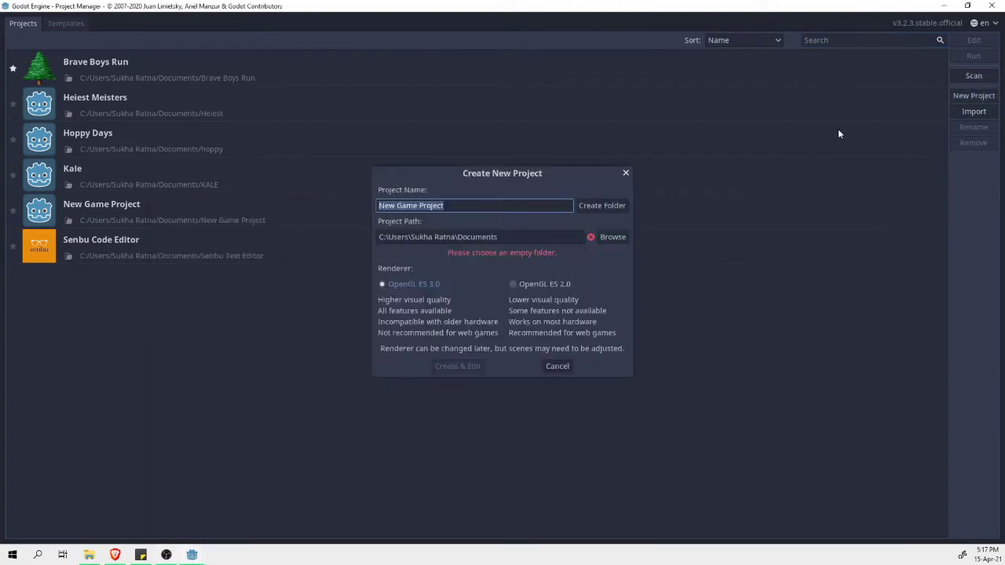
pyautogui.click(444, 289)
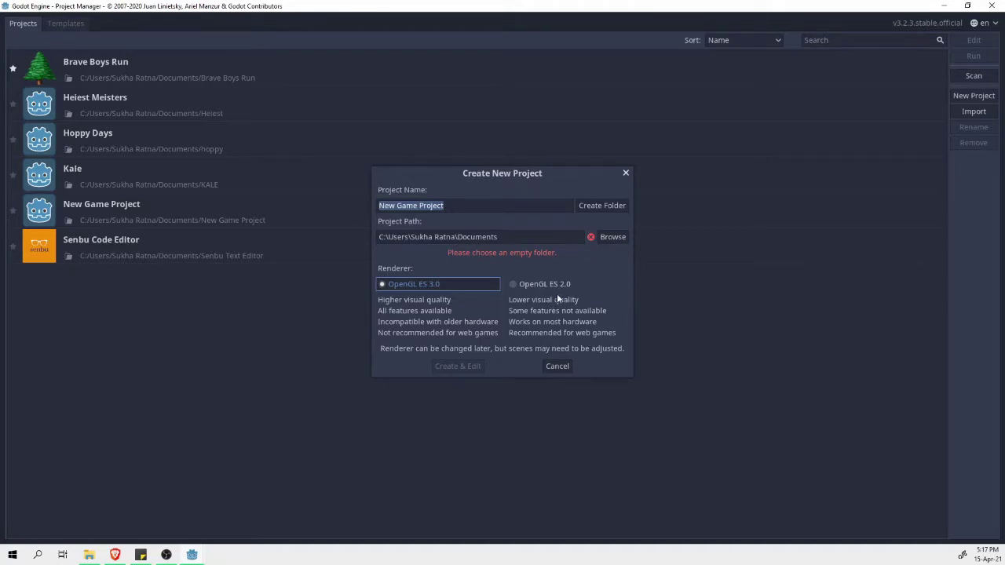
pyautogui.click(629, 175)
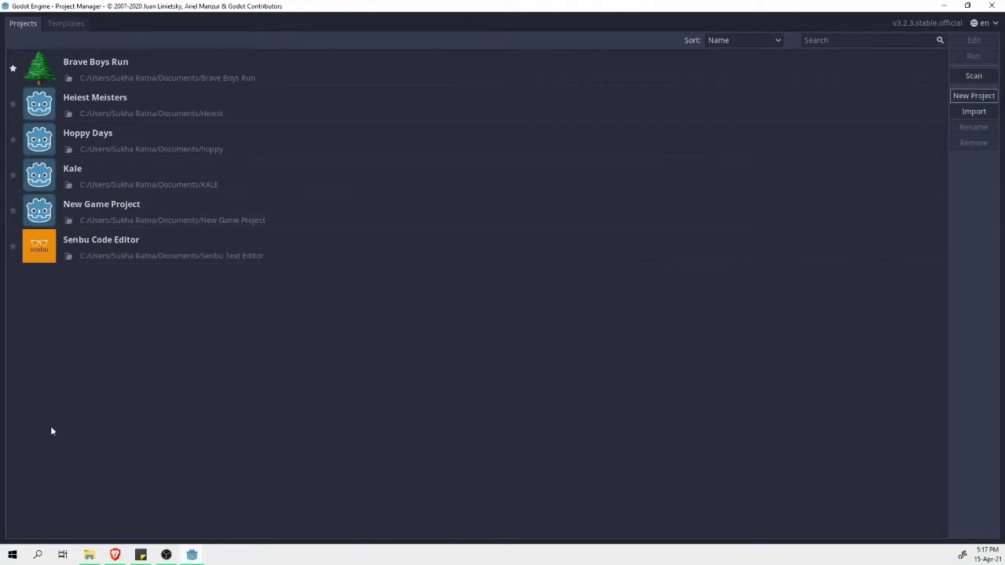
# Bring back the Godot console to recheck the graphics hardware in its renderer line, and minimize it again.
pyautogui.click(191, 555)
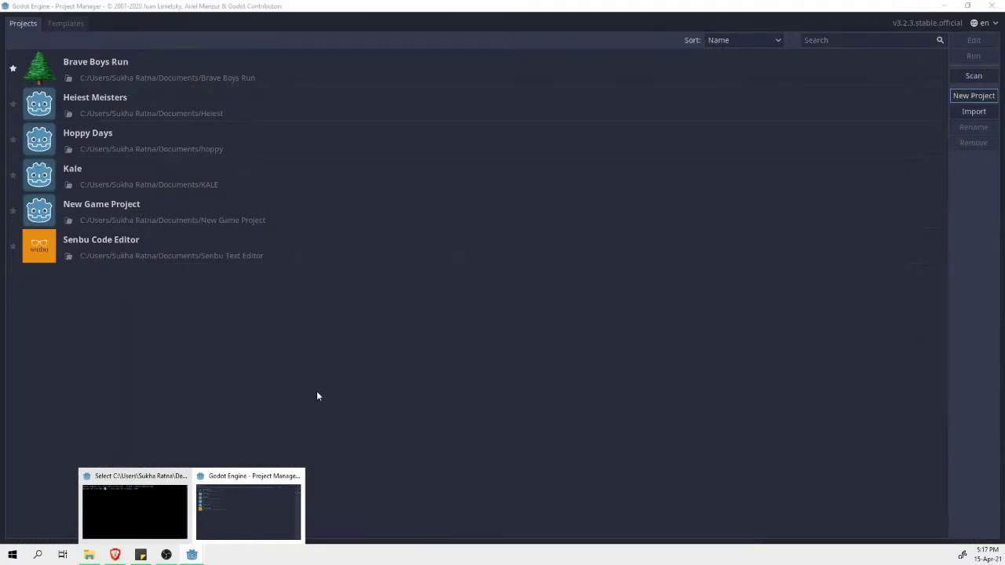
pyautogui.click(317, 393)
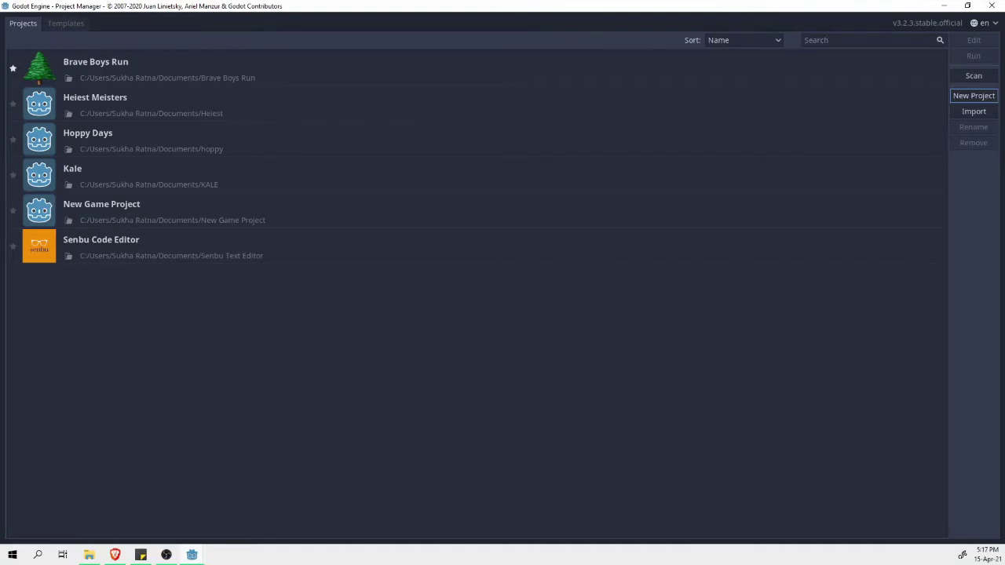
pyautogui.moveTo(201, 548)
pyautogui.click(163, 500)
pyautogui.moveTo(599, 244); pyautogui.dragTo(341, 244)
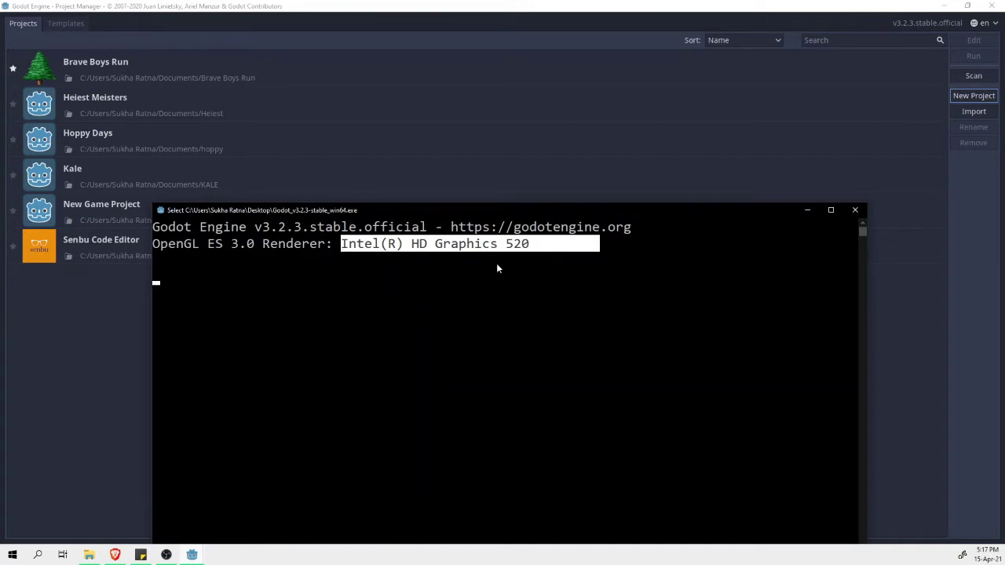
pyautogui.click(548, 293)
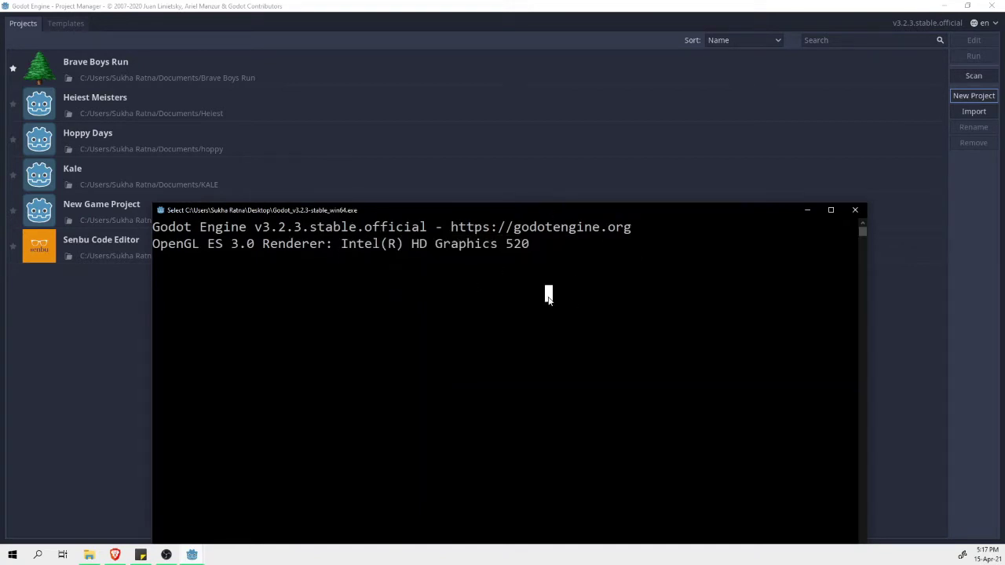
pyautogui.click(808, 210)
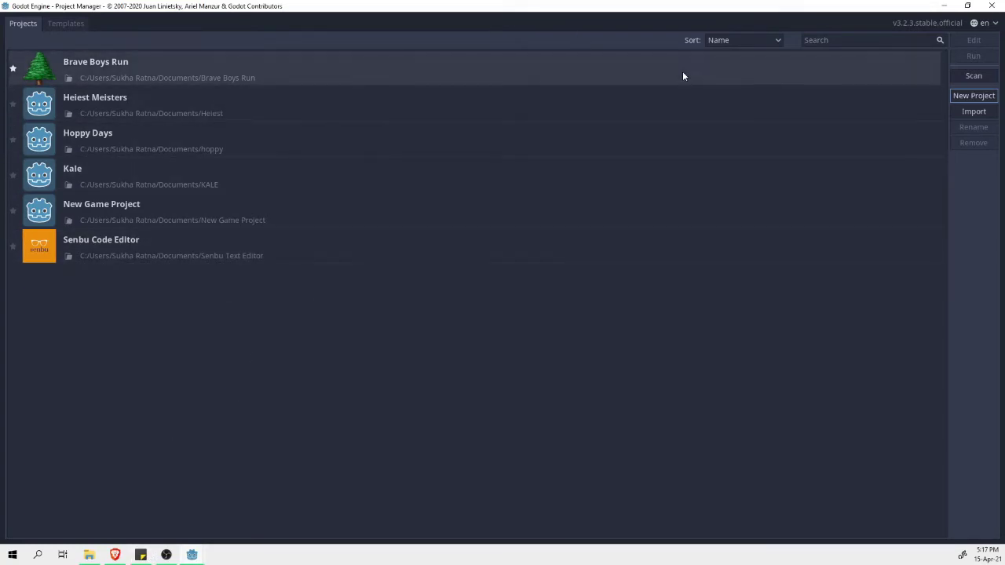
# Show the available project templates in the Project Manager.
pyautogui.click(63, 25)
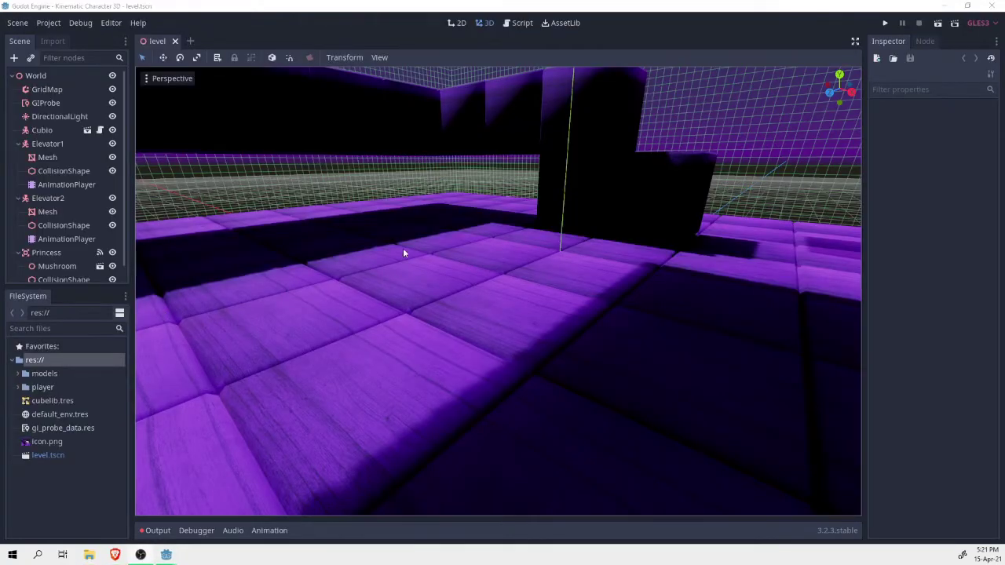
# Survey the Kinematic Character 3D level in the 3D viewport from close up to a wide overview.
pyautogui.scroll(-8, 403, 253)
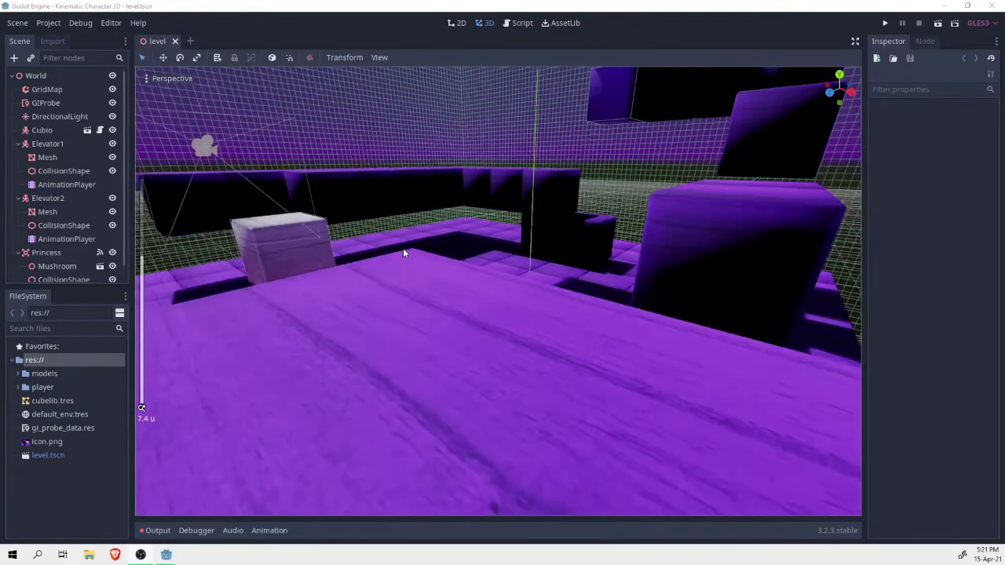
pyautogui.scroll(-5, 404, 253)
pyautogui.scroll(9, 404, 253)
pyautogui.scroll(-8, 403, 253)
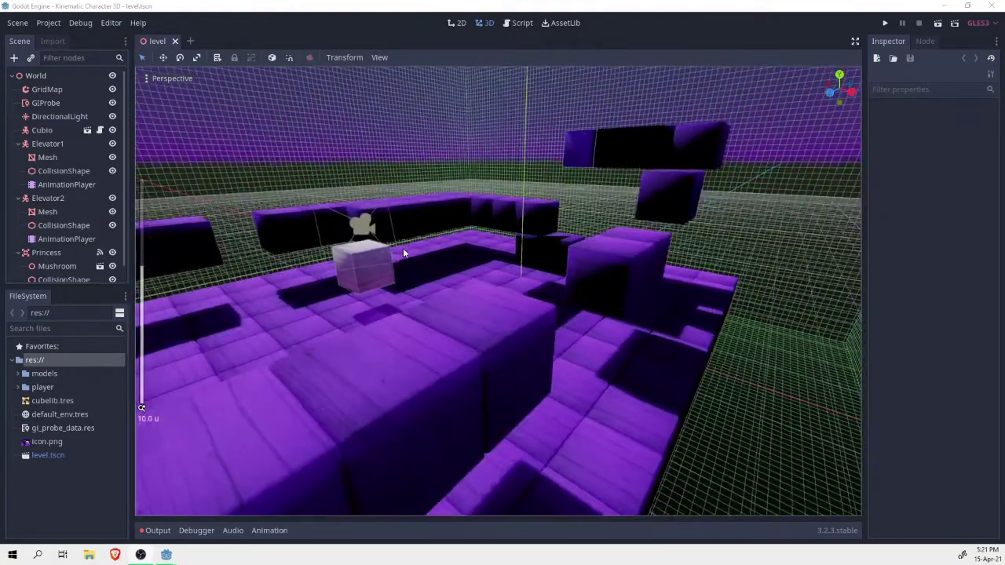
pyautogui.scroll(7, 404, 253)
pyautogui.moveTo(403, 253); pyautogui.dragTo(251, 295, button='right')
pyautogui.scroll(-5, 403, 253)
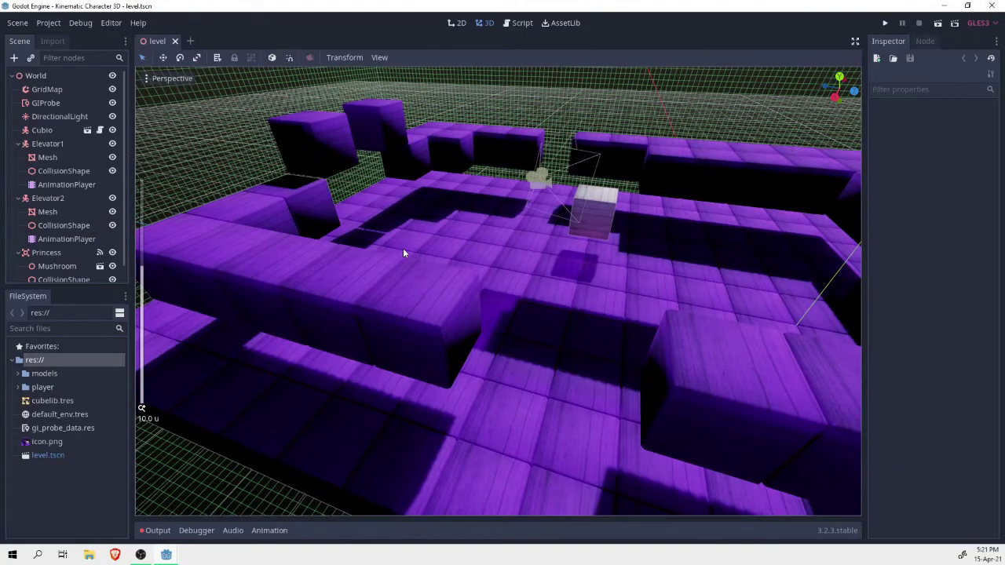
pyautogui.scroll(-3, 403, 253)
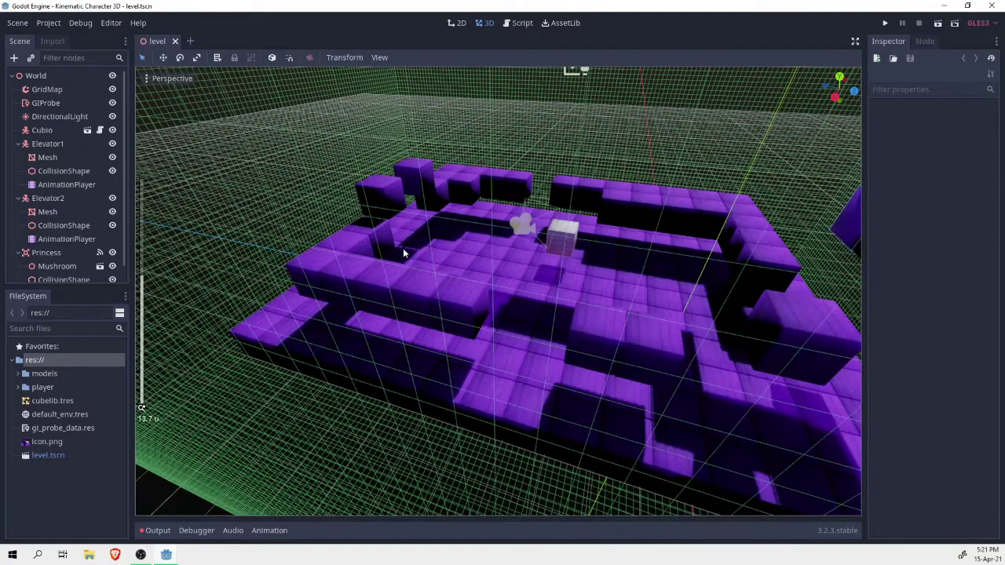
pyautogui.scroll(-10, 403, 248)
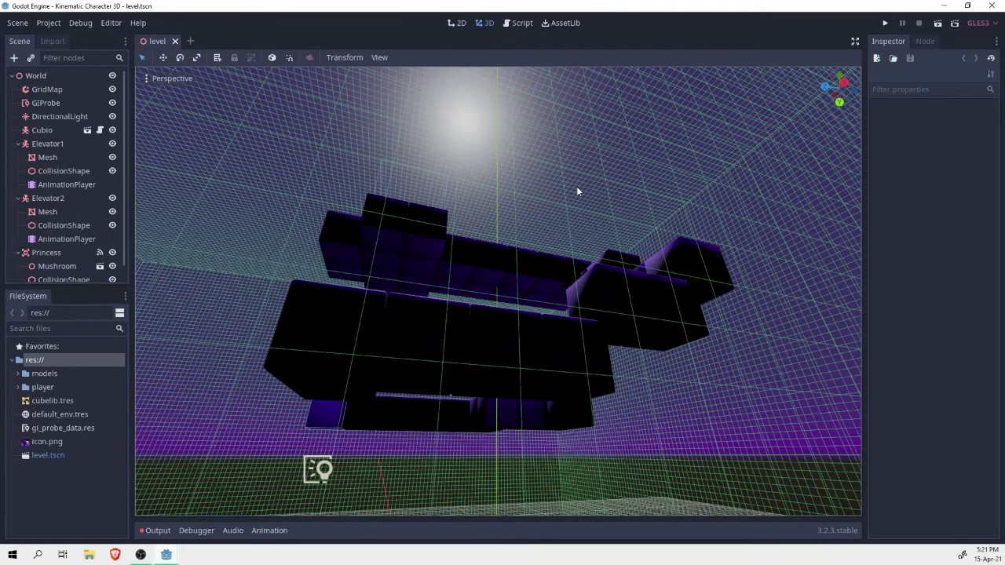
# Examine the level's block layout from underneath and from above, including the area around the white cube.
pyautogui.scroll(12, 603, 168)
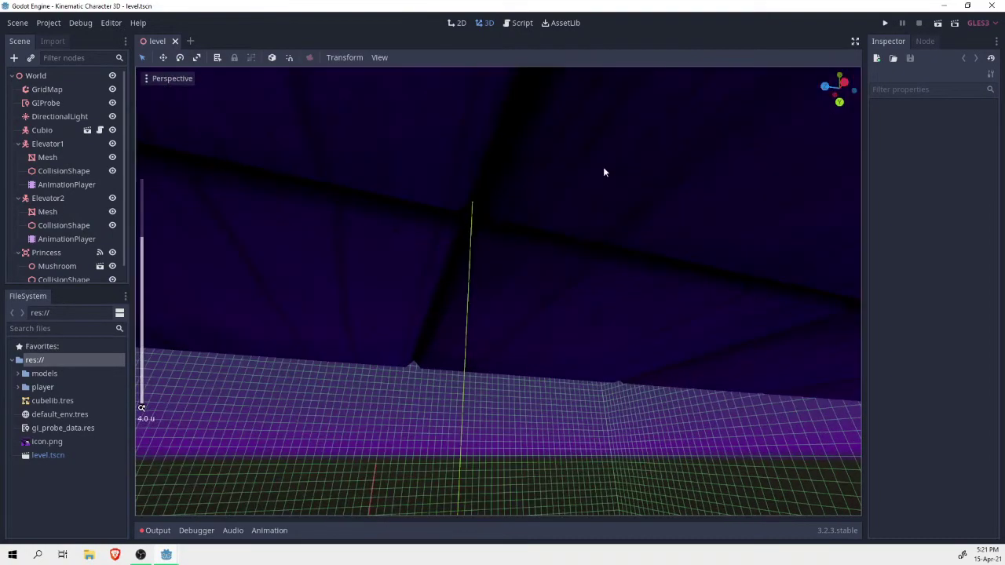
pyautogui.moveTo(603, 168); pyautogui.dragTo(456, 289, button='right')
pyautogui.scroll(-8, 536, 255)
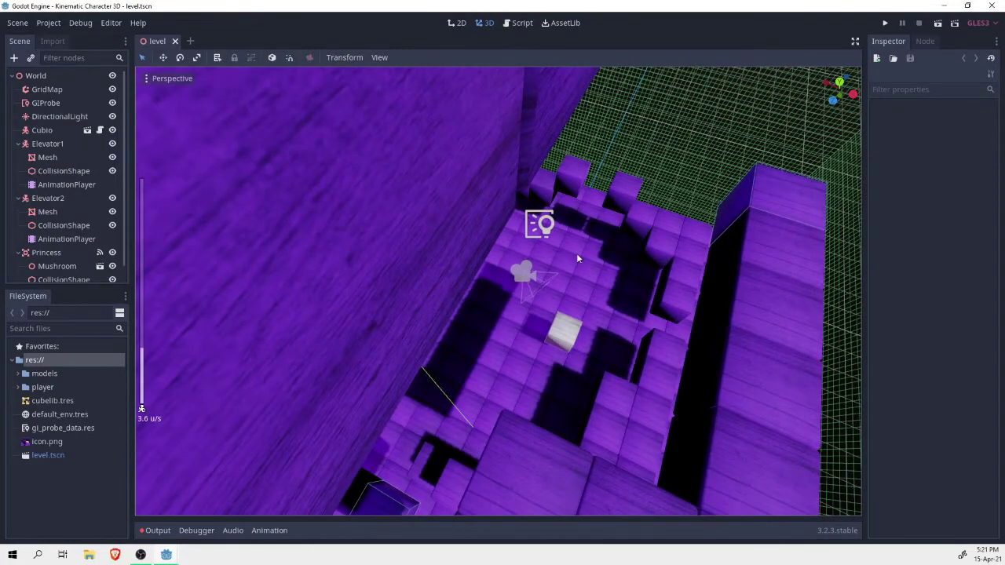
pyautogui.scroll(-6, 578, 258)
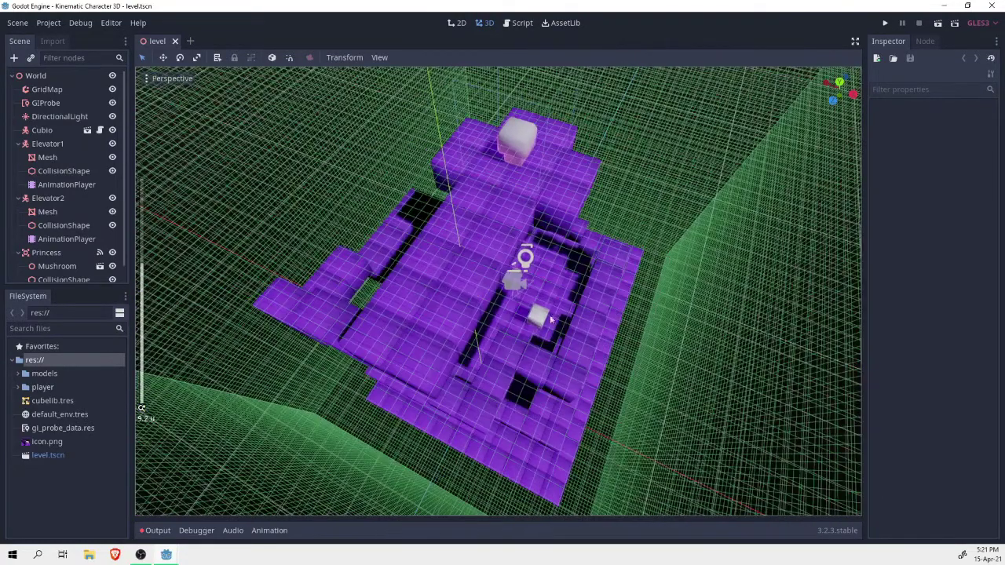
pyautogui.scroll(10, 539, 153)
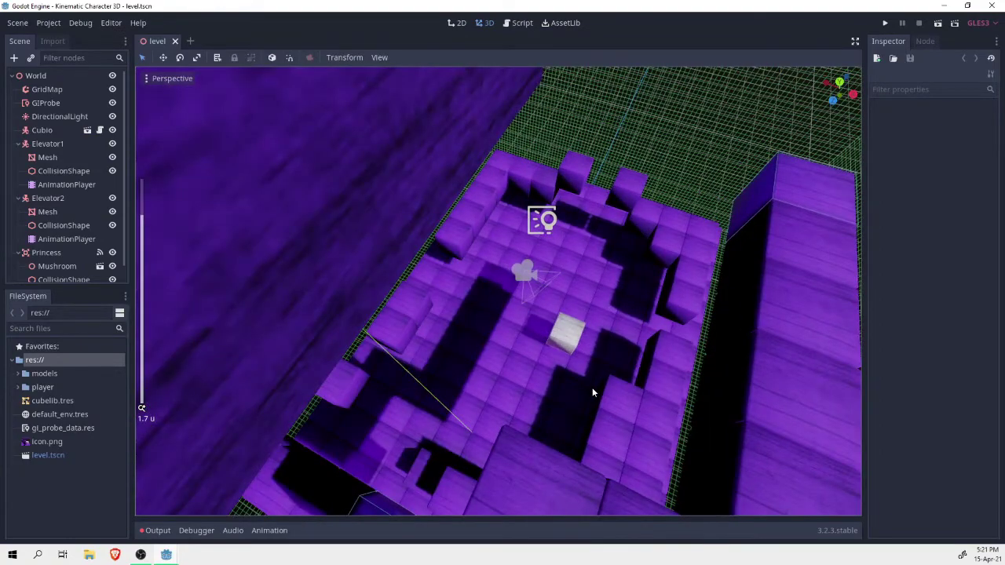
pyautogui.scroll(20, 592, 369)
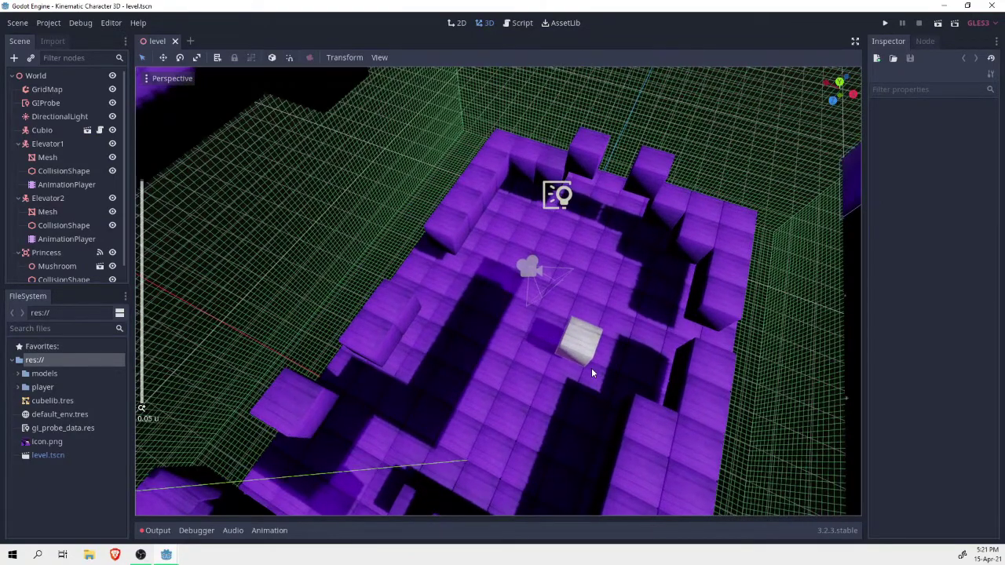
pyautogui.scroll(10, 592, 370)
pyautogui.moveTo(592, 370); pyautogui.dragTo(663, 377, button='right')
pyautogui.moveTo(550, 361); pyautogui.dragTo(438, 304, button='middle')
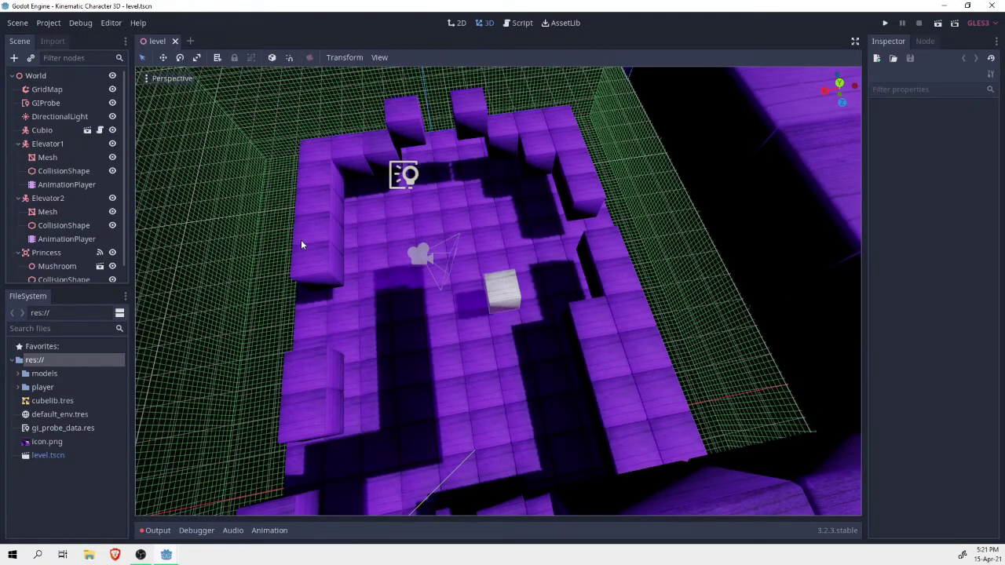
pyautogui.scroll(1, 483, 294)
pyautogui.scroll(2, 511, 306)
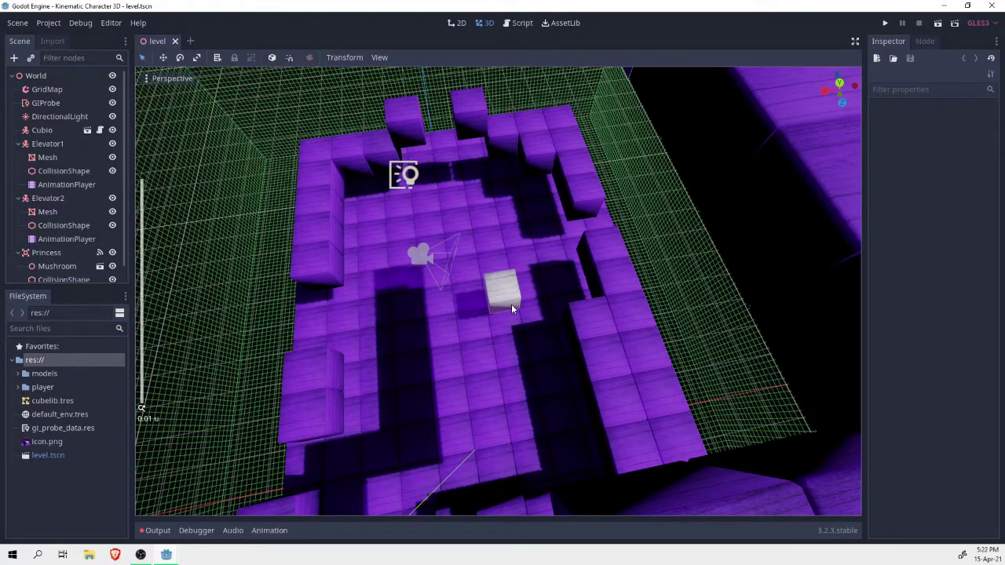
# Select the Cubio character in the level and examine it and the surrounding blocks from several angles.
pyautogui.moveTo(482, 270); pyautogui.dragTo(385, 269, button='right')
pyautogui.scroll(3, 583, 260)
pyautogui.moveTo(583, 260); pyautogui.dragTo(476, 251, button='right')
pyautogui.moveTo(620, 220); pyautogui.dragTo(576, 270, button='middle')
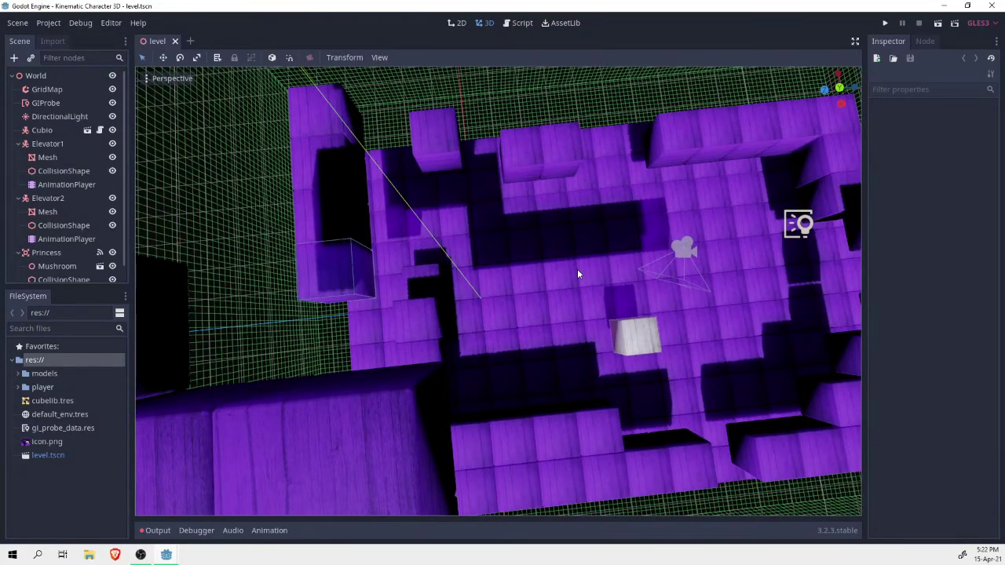
pyautogui.moveTo(724, 268); pyautogui.dragTo(705, 245, button='right')
pyautogui.moveTo(699, 246); pyautogui.dragTo(664, 329)
pyautogui.moveTo(503, 393); pyautogui.dragTo(505, 394)
pyautogui.moveTo(505, 394); pyautogui.dragTo(628, 346, button='right')
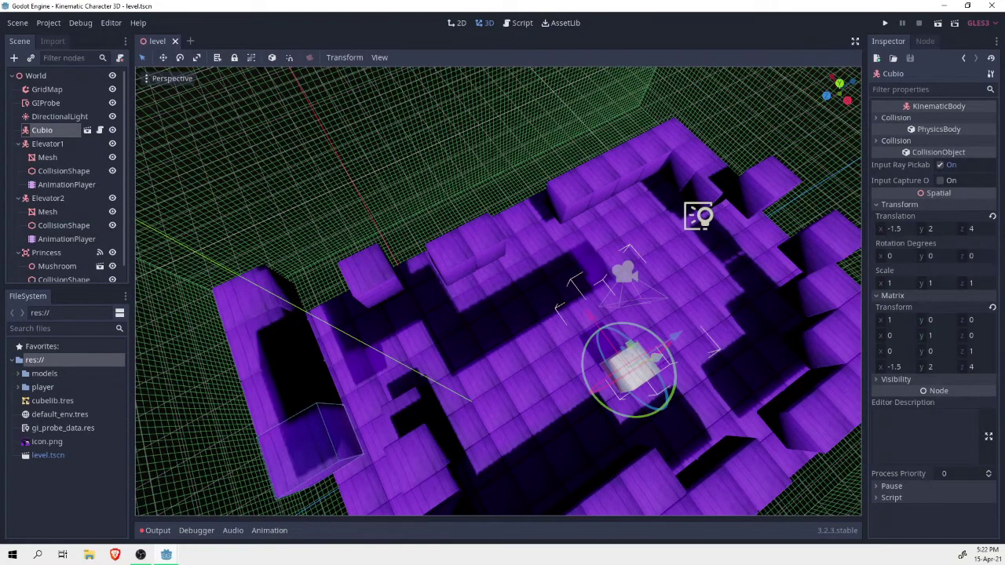
pyautogui.moveTo(628, 345); pyautogui.dragTo(667, 375, button='right')
pyautogui.moveTo(554, 267); pyautogui.dragTo(624, 234, button='right')
pyautogui.scroll(2, 623, 234)
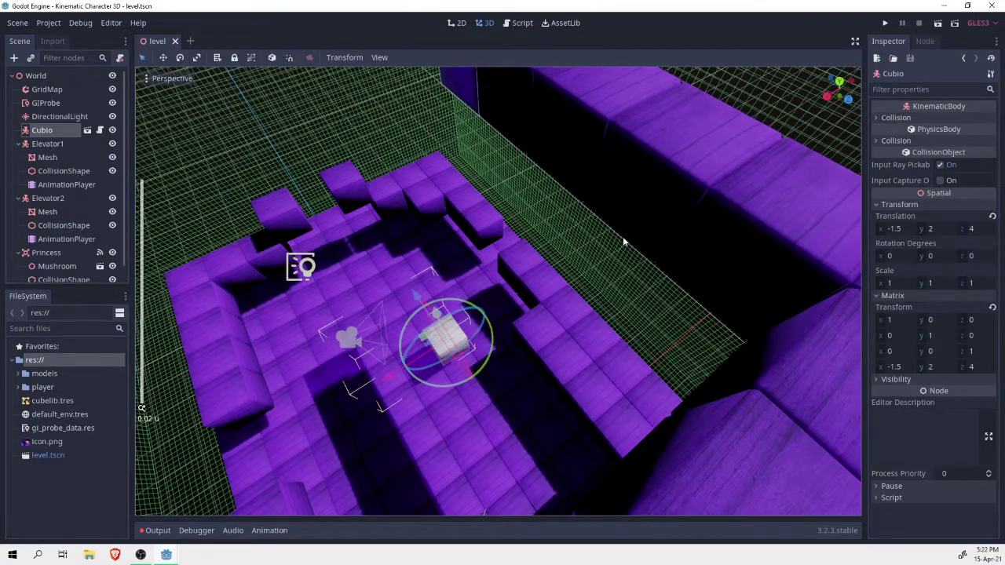
# Run the project and test the cube's movement and jumping on the level's floor.
pyautogui.click(887, 24)
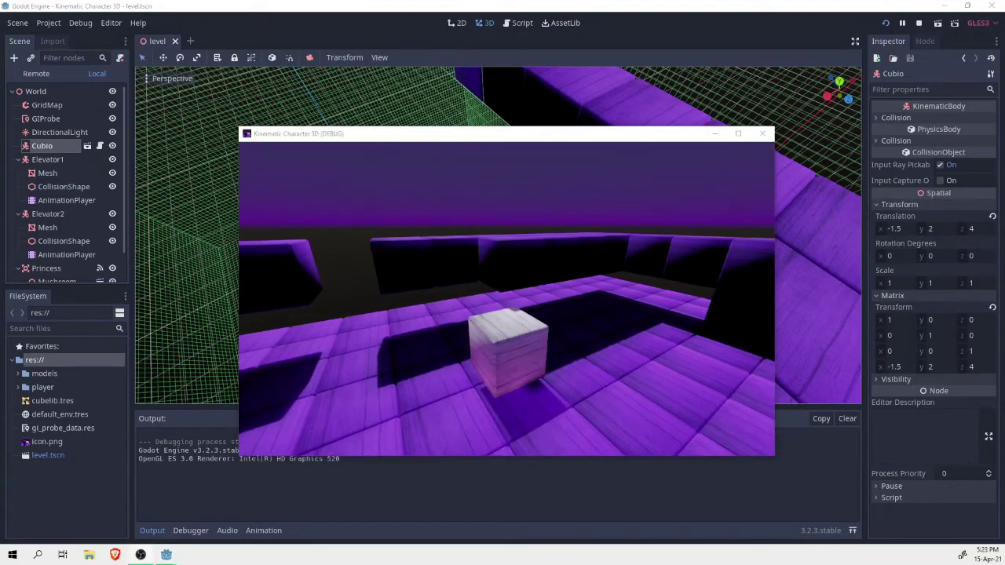
pyautogui.click(507, 398)
pyautogui.press('Right')
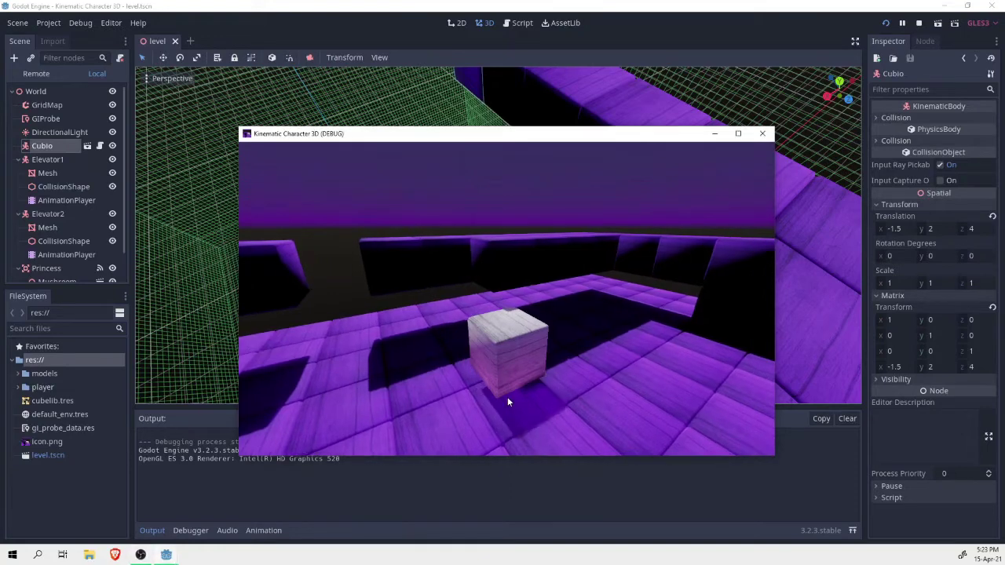
pyautogui.press('Right')
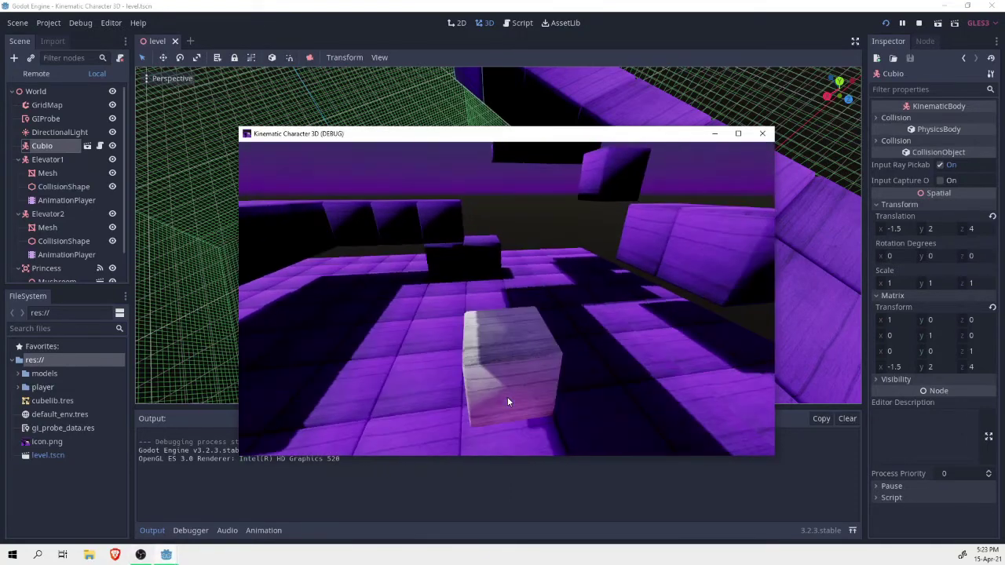
pyautogui.press('space')
pyautogui.press('space')
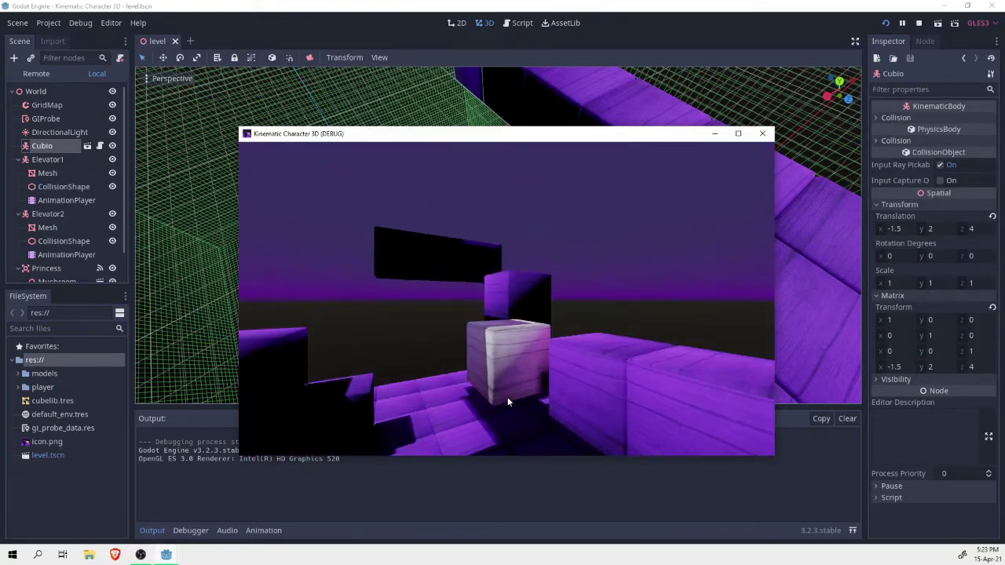
pyautogui.press('Right')
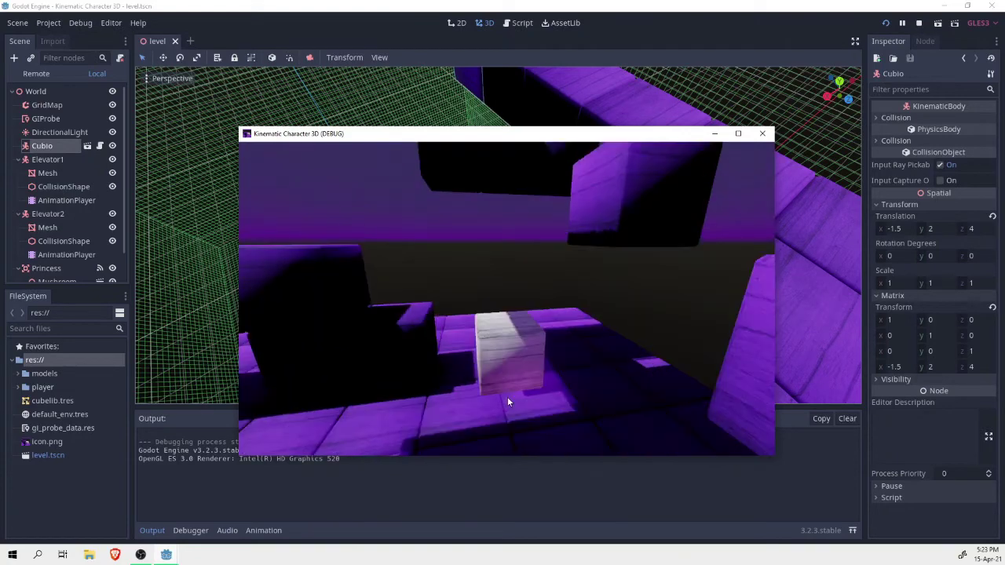
# Get the cube onto the raised blocks in the running game and move it along the outer ledge.
pyautogui.press('Up')
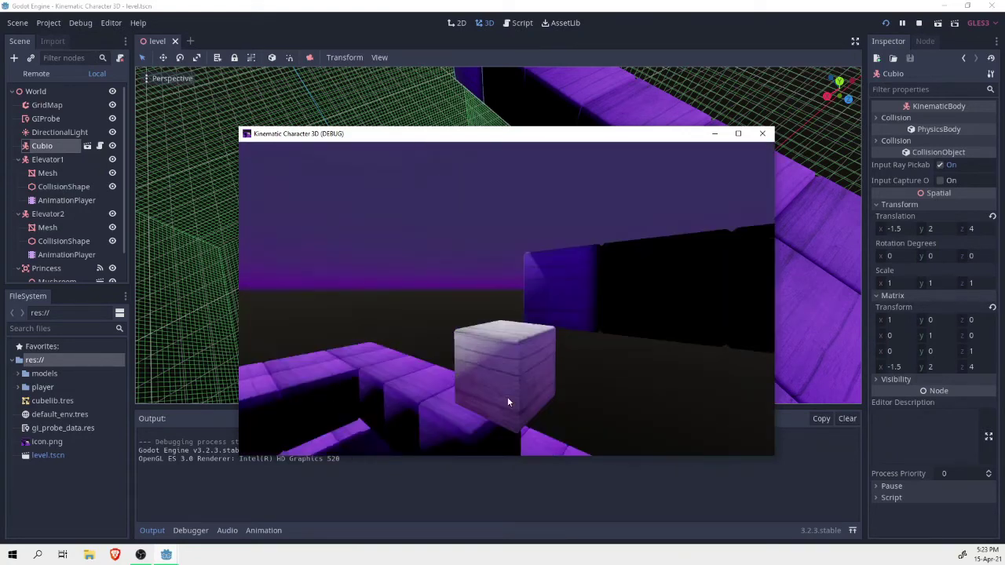
pyautogui.press('Up')
pyautogui.press('Left')
pyautogui.press('Up')
pyautogui.press('Up')
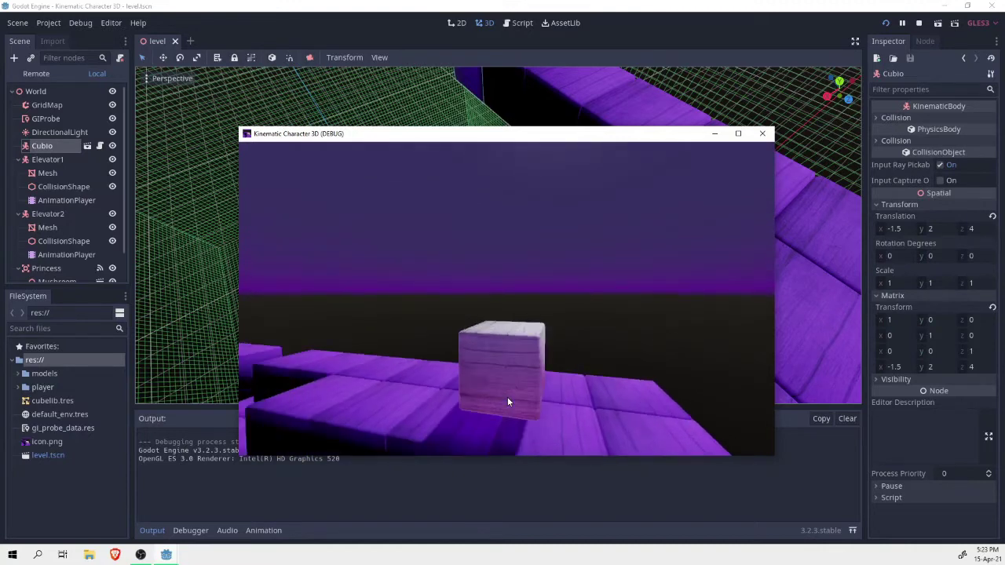
pyautogui.press('Up')
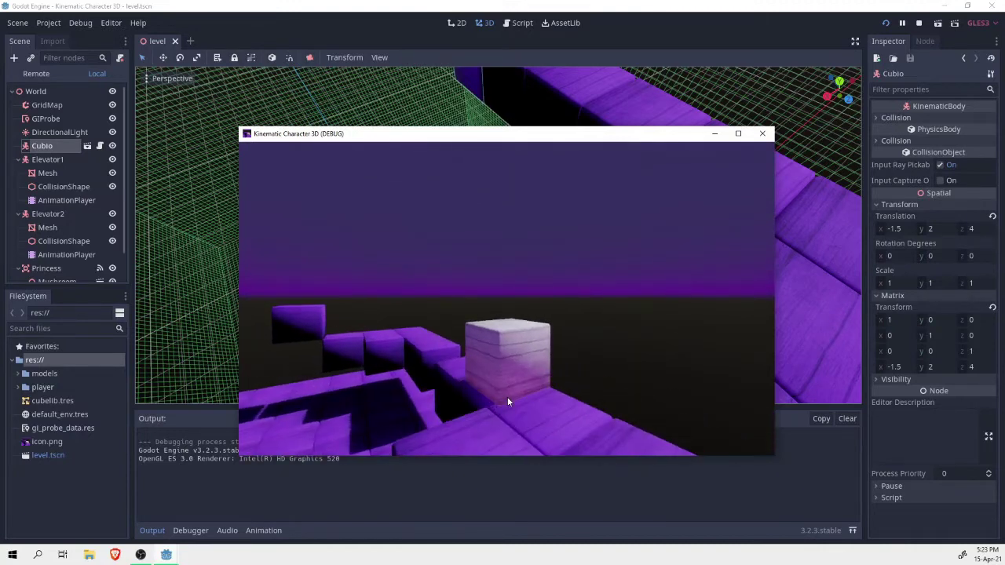
pyautogui.press('Up')
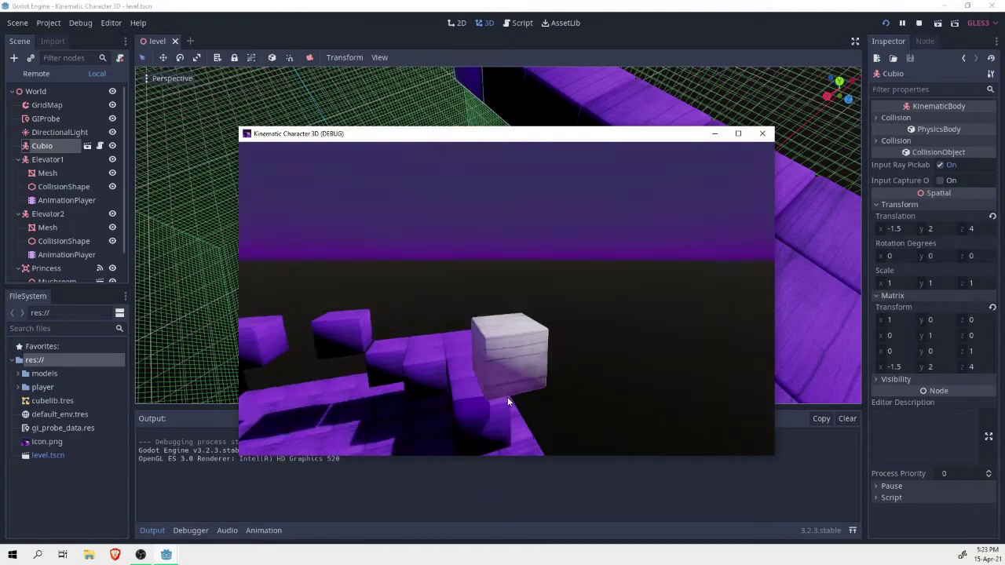
pyautogui.press('Up')
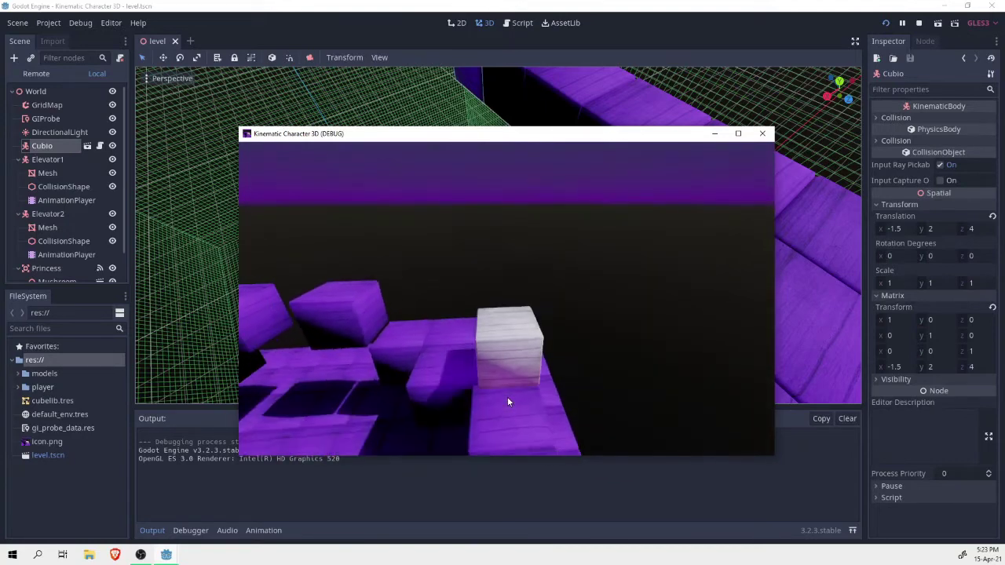
# Bring the cube off the ledge back to the floor and steer it away from the corner walls.
pyautogui.press('Up')
pyautogui.press('Up')
pyautogui.press('space')
pyautogui.press('Up')
pyautogui.press('Up')
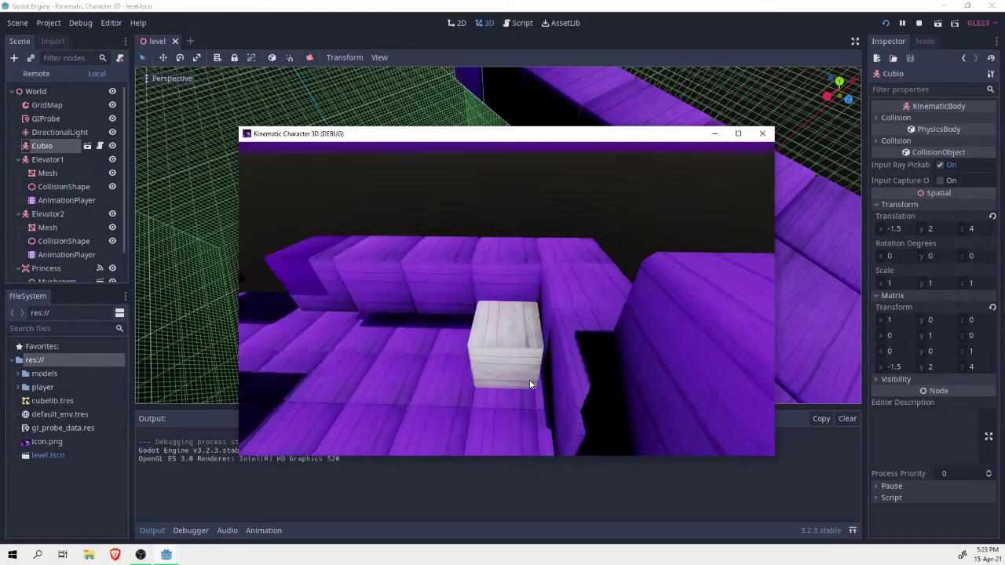
pyautogui.press('Down')
pyautogui.press('Left')
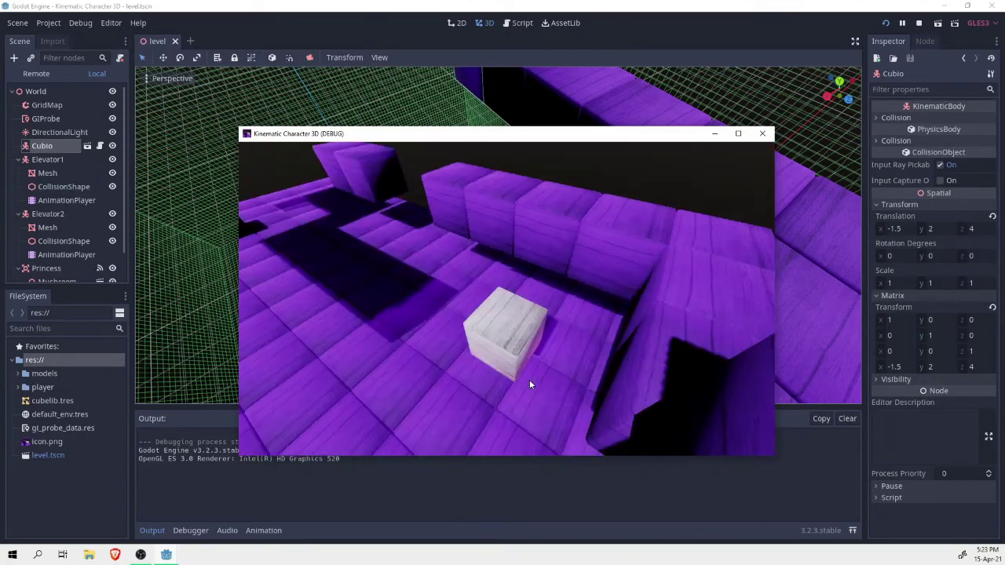
# Jump the cube from the floor back up onto the raised wall blocks.
pyautogui.press('space')
pyautogui.press('space')
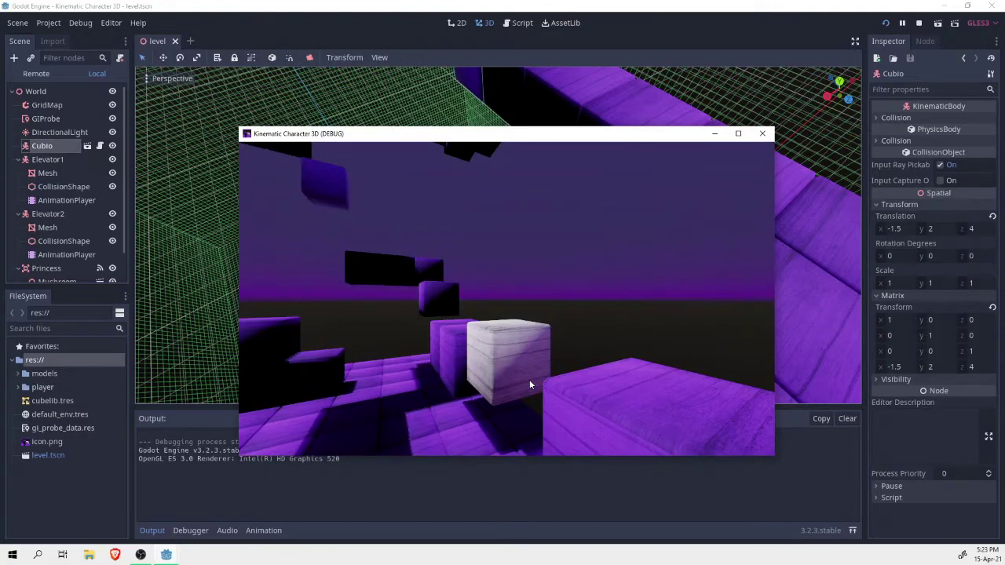
pyautogui.press('Left')
pyautogui.press('Up')
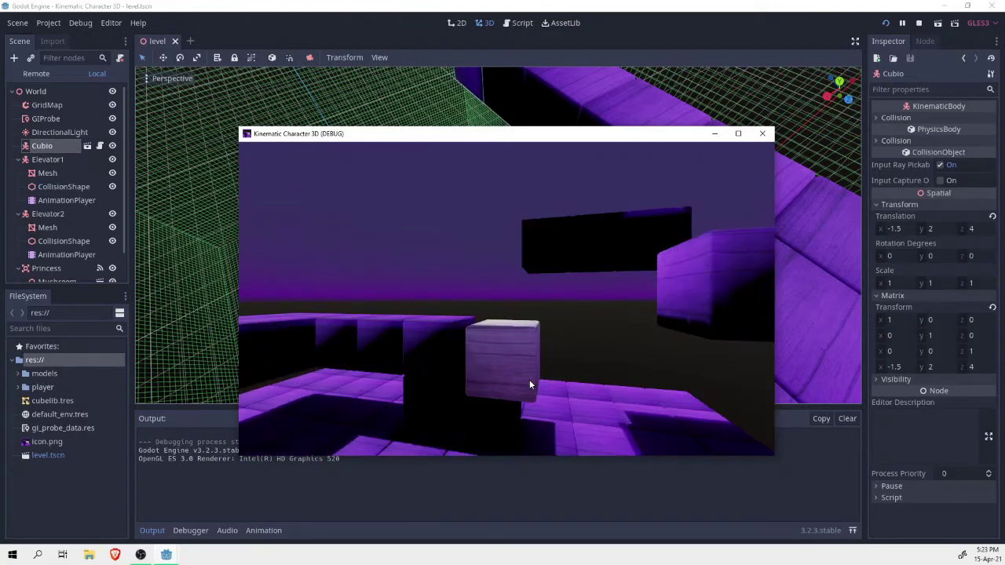
pyautogui.press('space')
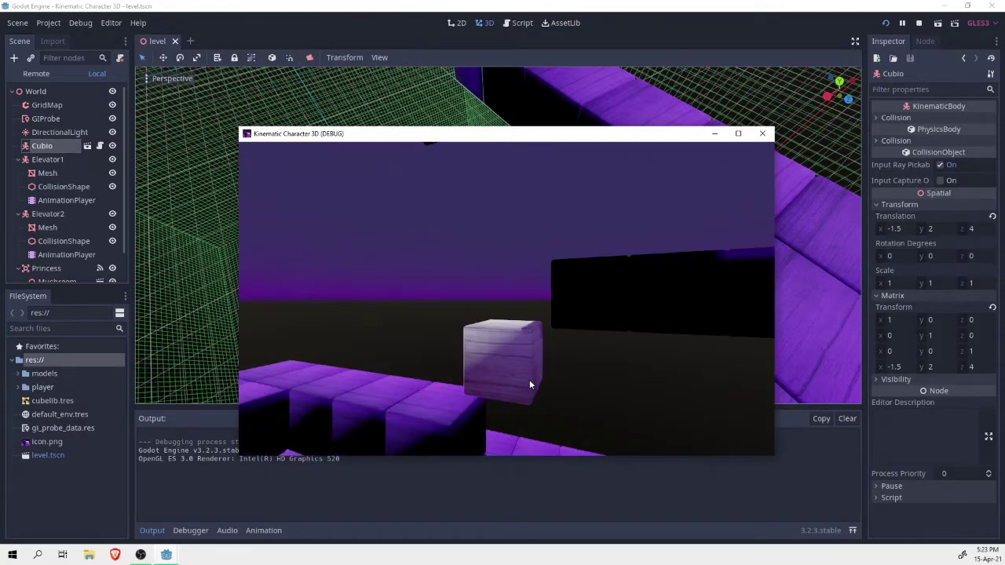
pyautogui.press('Left')
pyautogui.press('space')
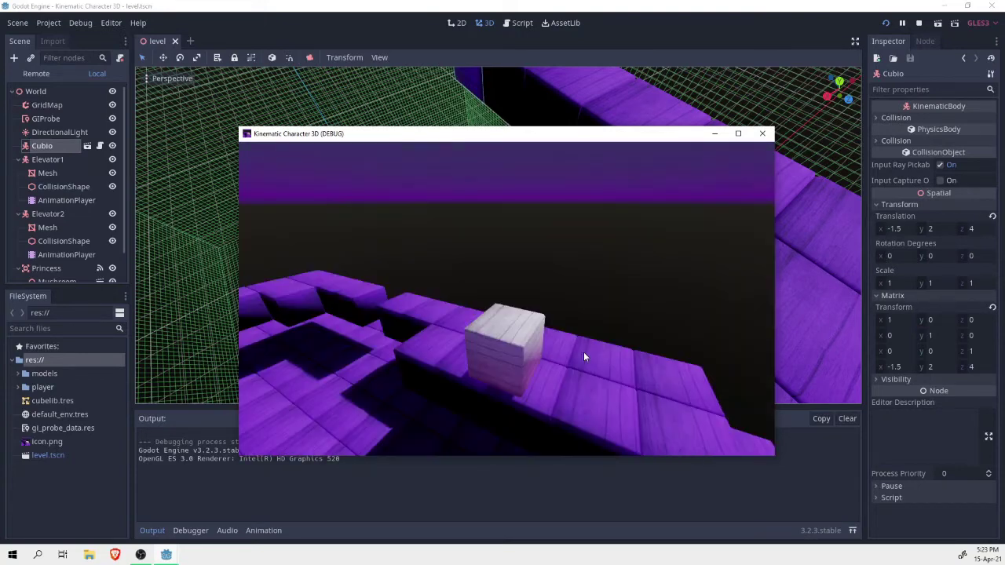
# Test further jumps and turns with the cube along the level's outer ledge.
pyautogui.press('space')
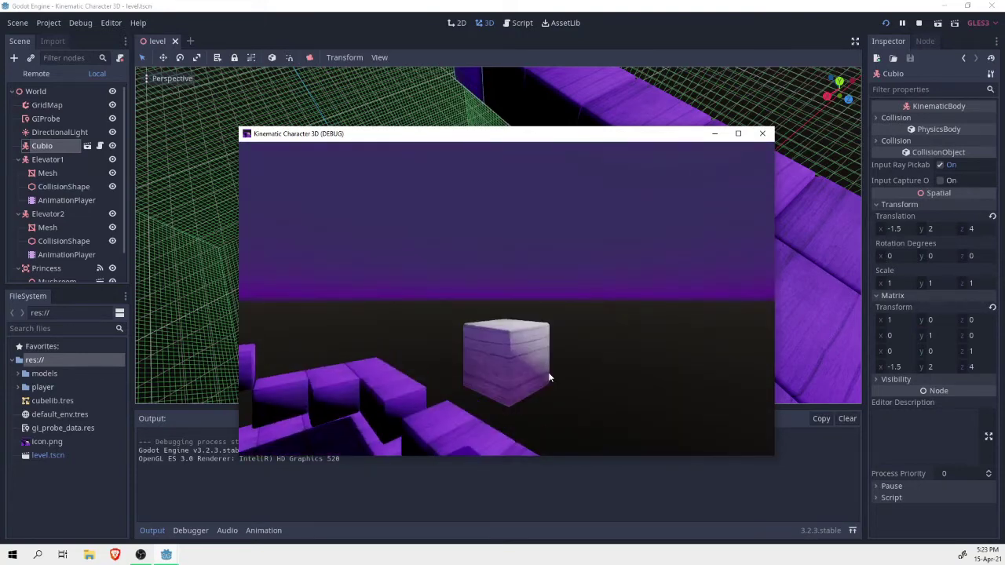
pyautogui.press('Left')
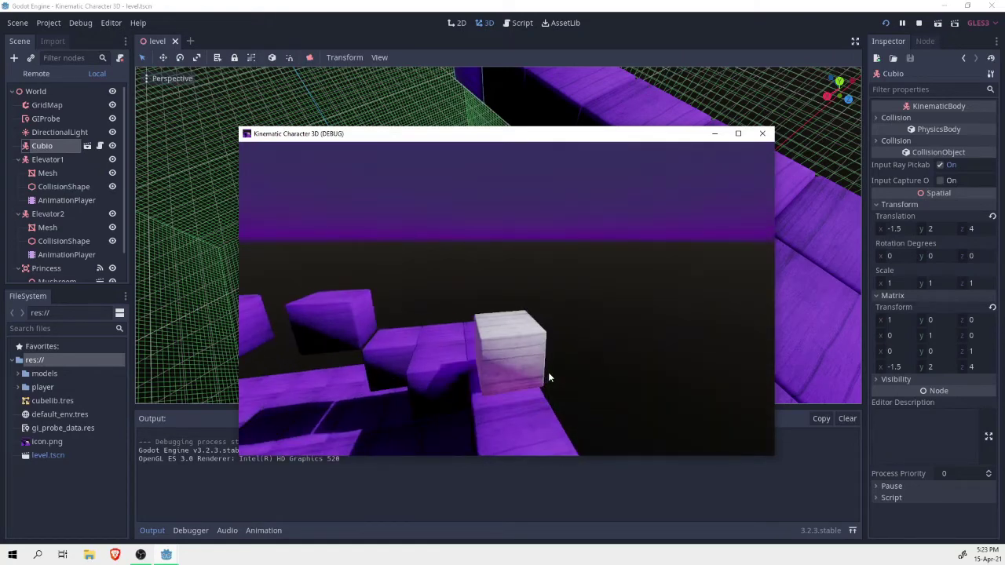
pyautogui.press('space')
pyautogui.press('Left')
pyautogui.press('Left')
pyautogui.press('Left')
pyautogui.click(141, 555)
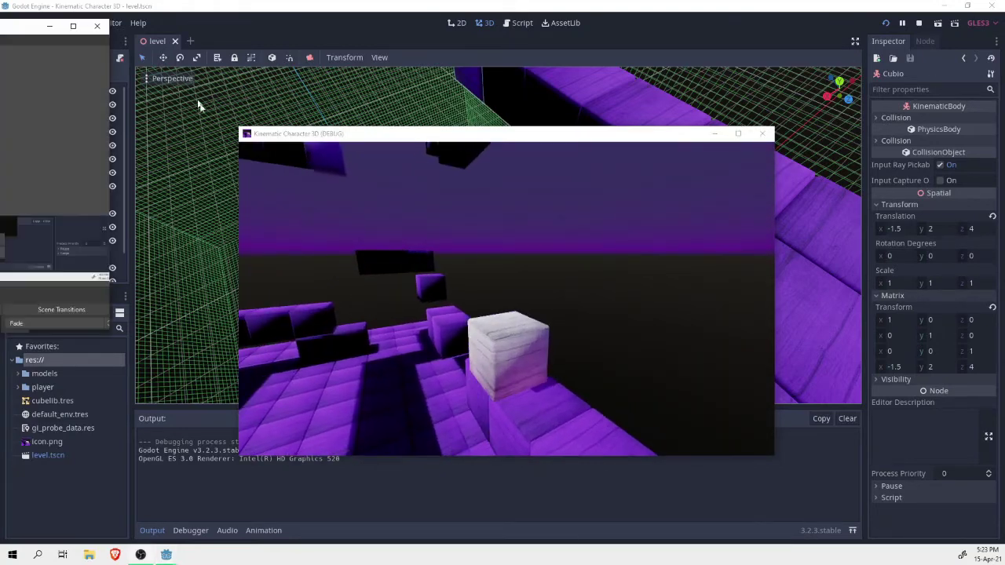
# Clear the overlapping window away from the editor and jump the cube forward along the ledge blocks in the running game.
pyautogui.moveTo(25, 28); pyautogui.dragTo(0, 8)
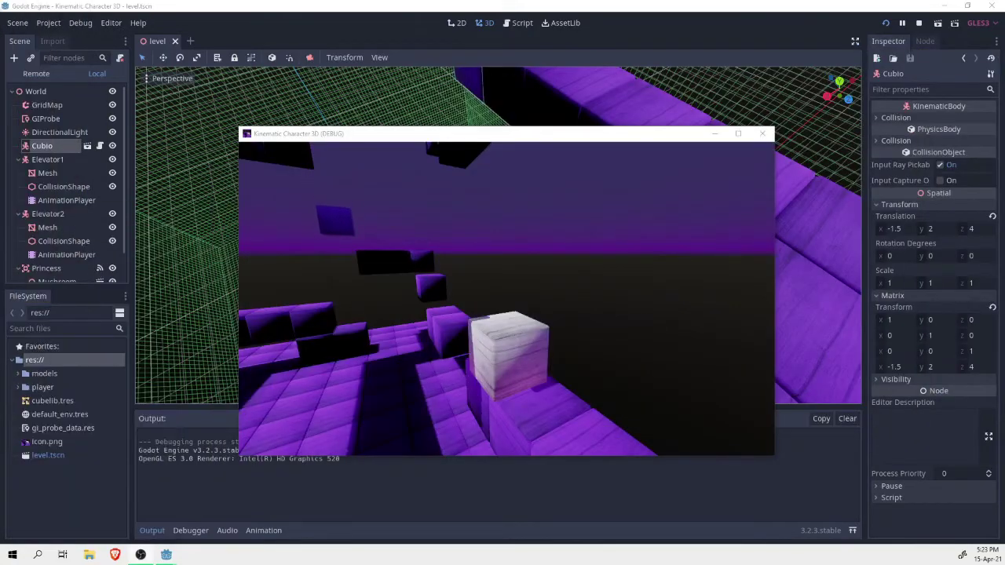
pyautogui.click(557, 303)
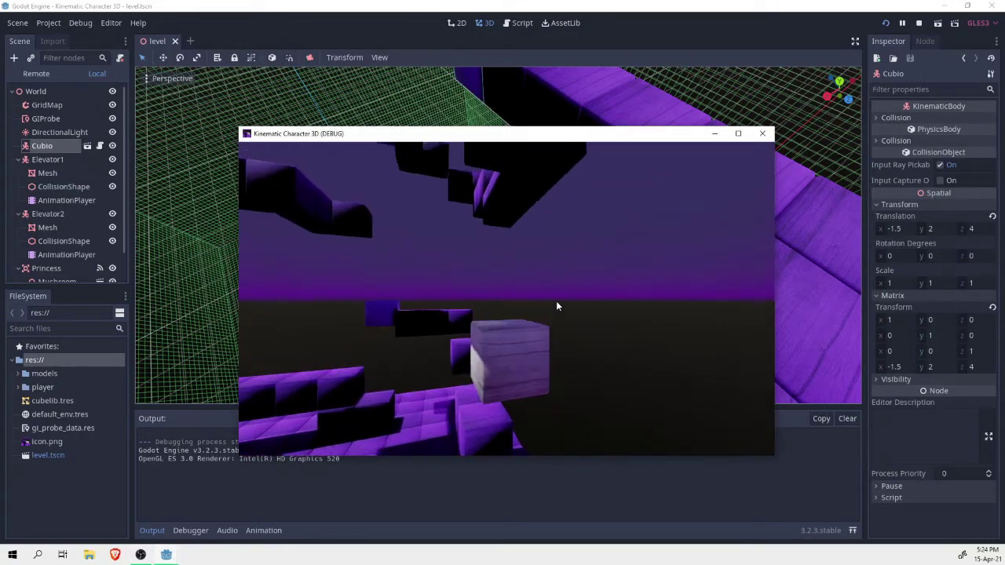
pyautogui.press('Up')
pyautogui.press('space')
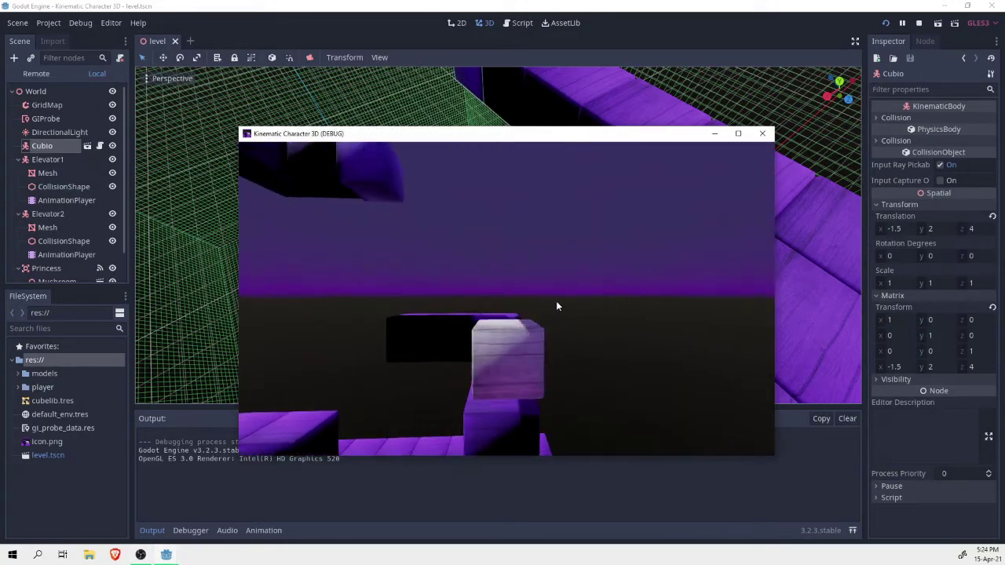
pyautogui.press('Up')
pyautogui.press('space')
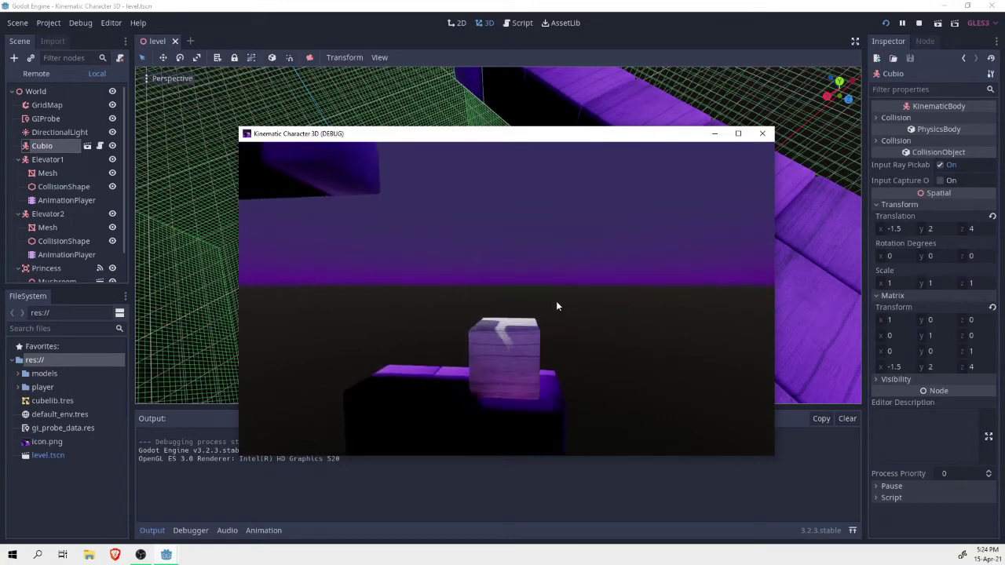
pyautogui.press('Left')
pyautogui.press('space')
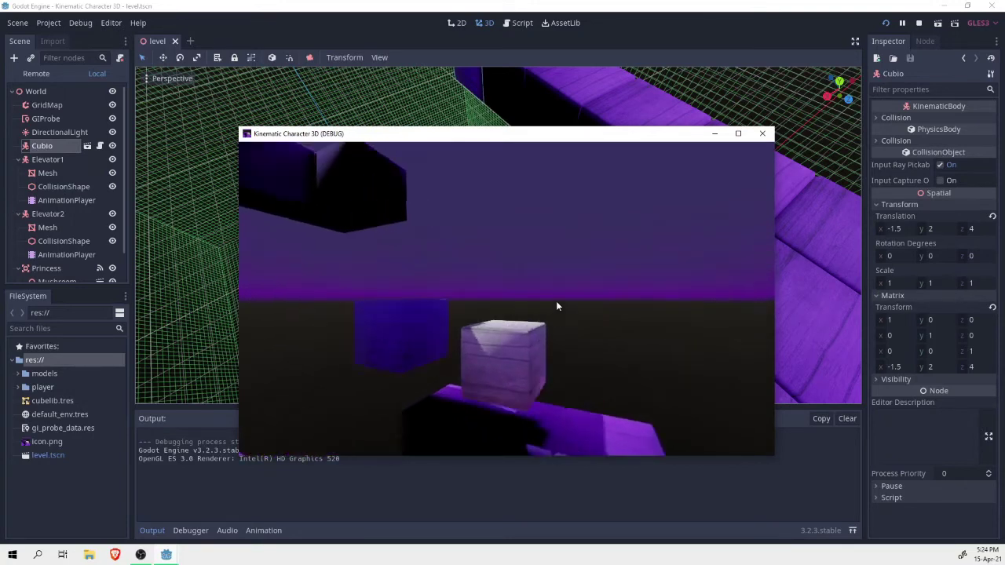
# Steer the cube along the narrow raised blocks in the running game, with further jumps and a turn beneath the overhanging blocks.
pyautogui.press('Up')
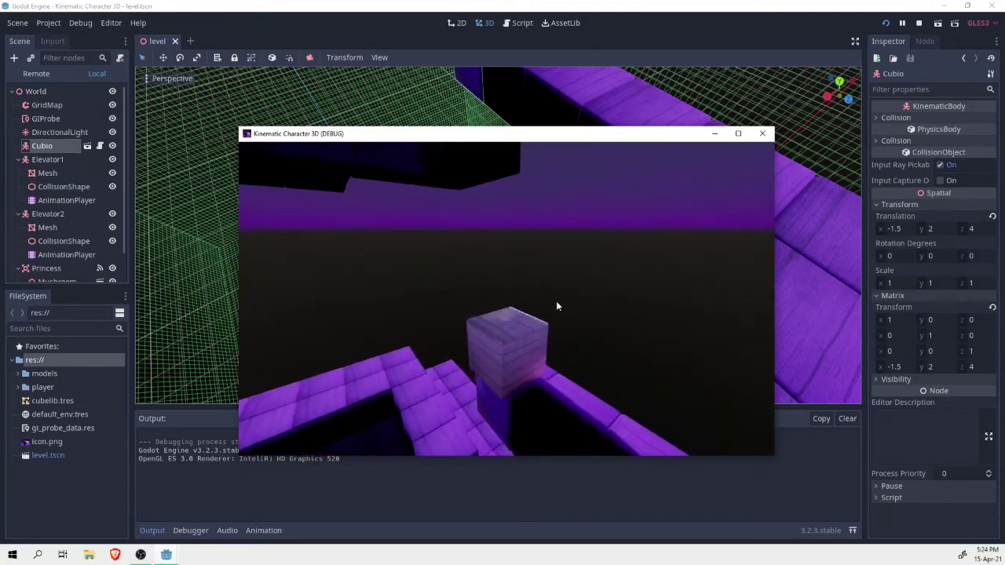
pyautogui.press('Up')
pyautogui.press('space')
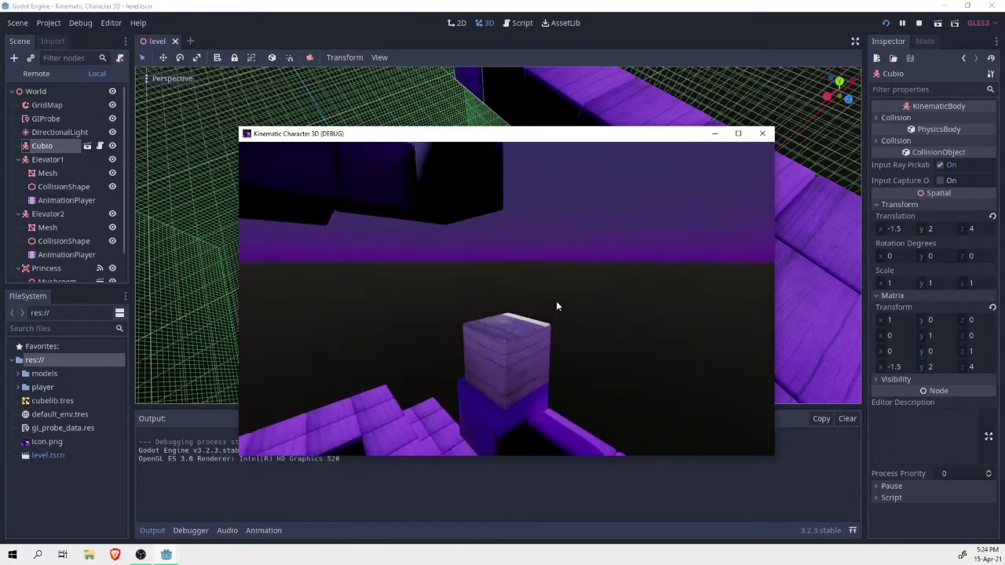
pyautogui.press('Up')
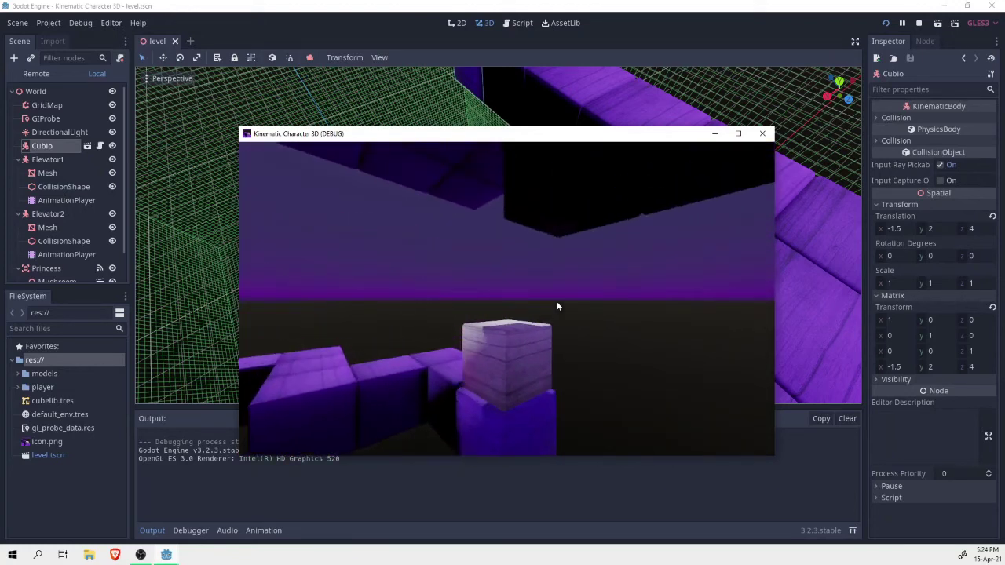
pyautogui.press('Left')
pyautogui.press('space')
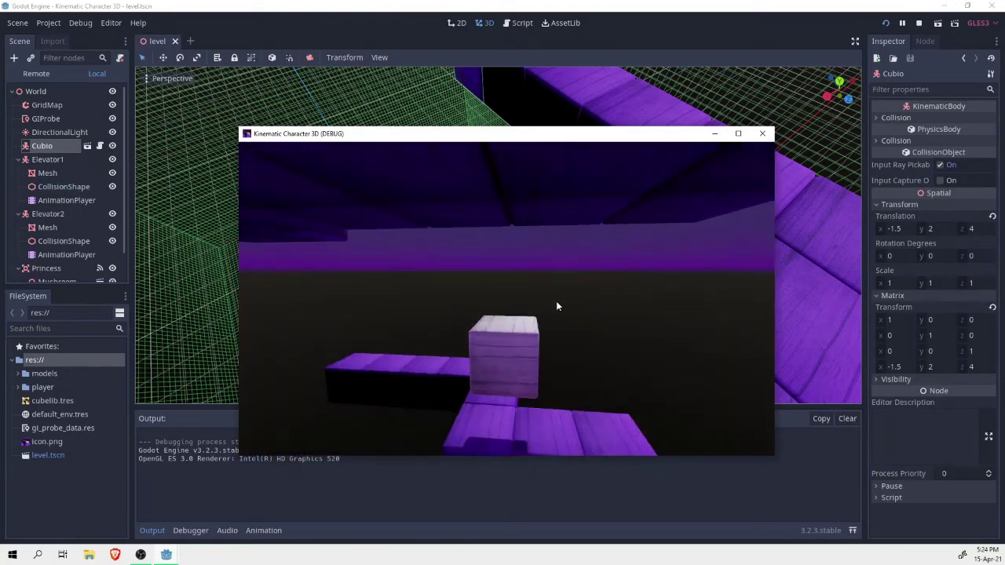
pyautogui.press('space')
pyautogui.press('space')
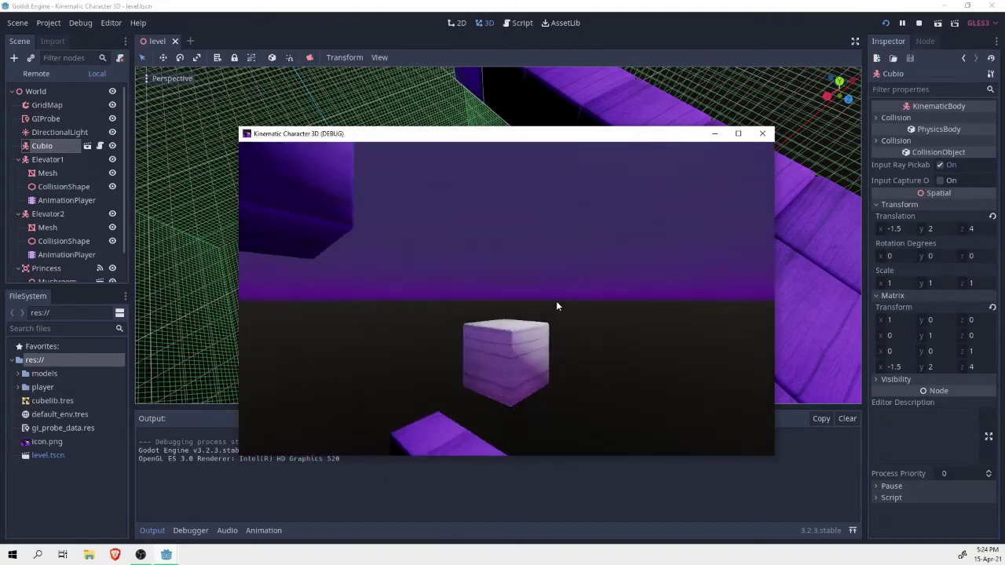
# Drive and jump the cube past the end of the raised blocks, and close the running game.
pyautogui.press('w')
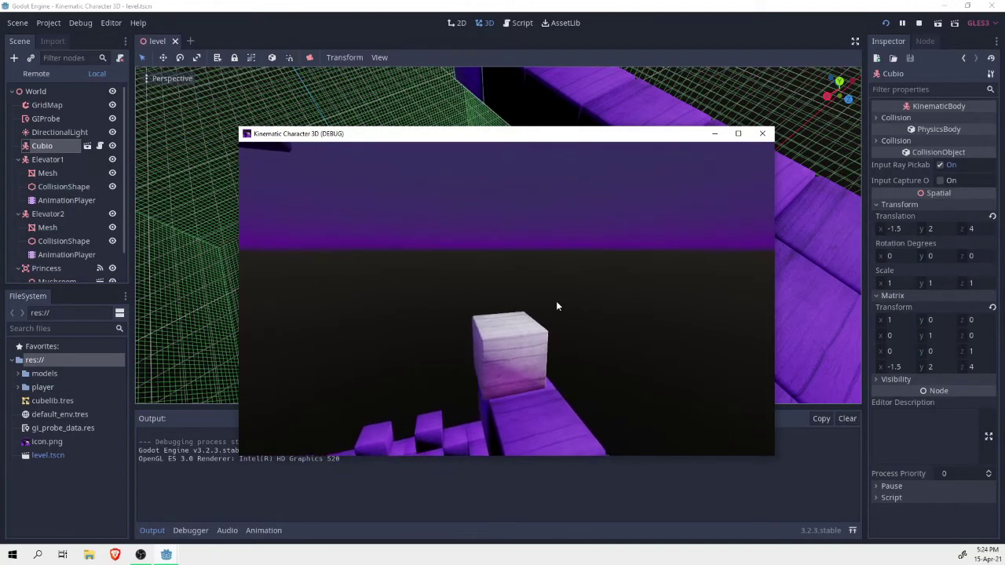
pyautogui.press('a')
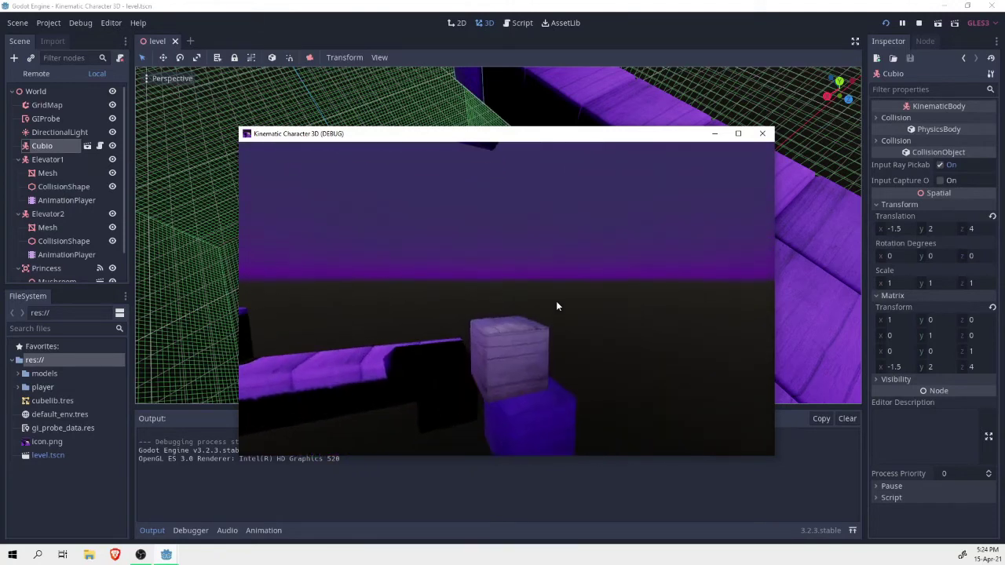
pyautogui.press('space')
pyautogui.press('a')
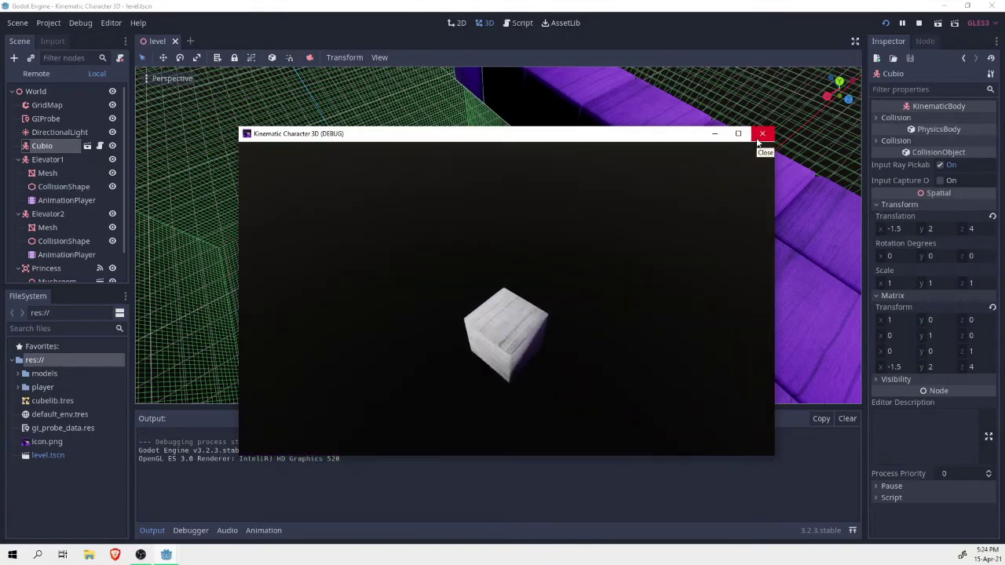
pyautogui.click(765, 136)
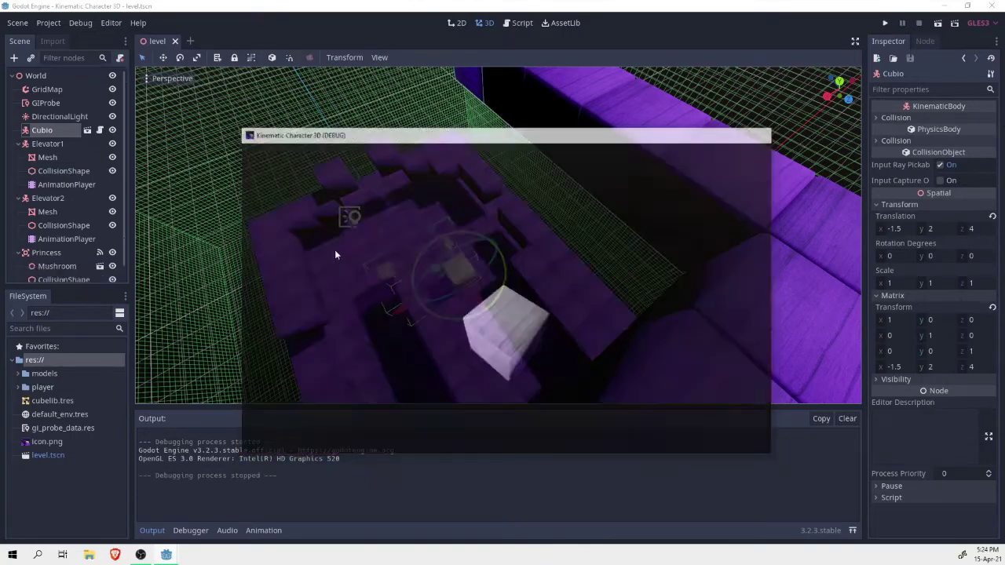
# Test the Move tool on Cubio, shifting it along X to about -0.818 and freely to about -1.703, 1.848, 4.371.
pyautogui.moveTo(453, 280); pyautogui.dragTo(632, 240, button='right')
pyautogui.scroll(-3, 633, 257)
pyautogui.scroll(4, 652, 314)
pyautogui.press('w')
pyautogui.press('w')
pyautogui.moveTo(509, 257); pyautogui.dragTo(595, 262)
pyautogui.press('f')
pyautogui.moveTo(595, 263); pyautogui.dragTo(541, 266, button='right')
pyautogui.press('s')
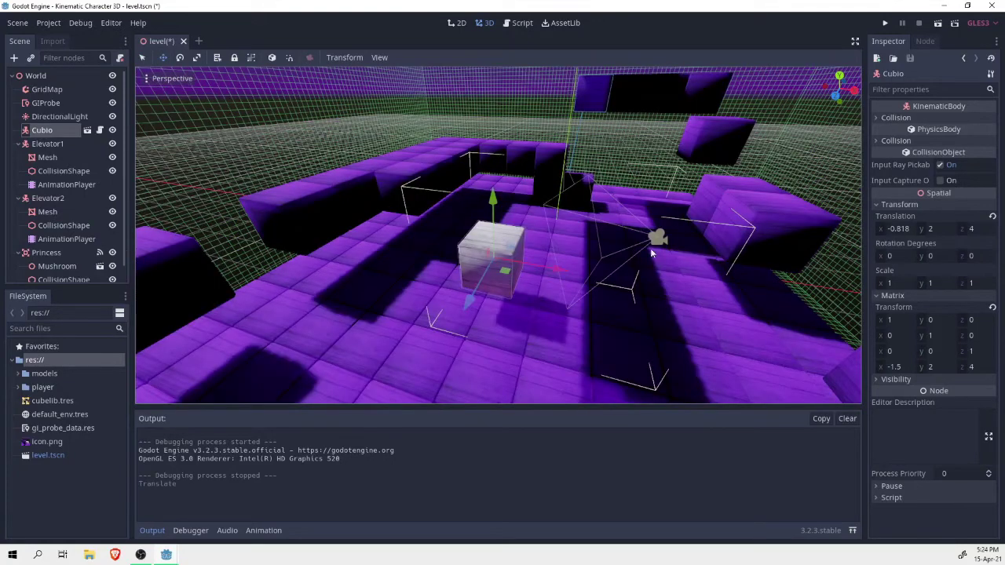
pyautogui.moveTo(645, 246); pyautogui.dragTo(603, 268)
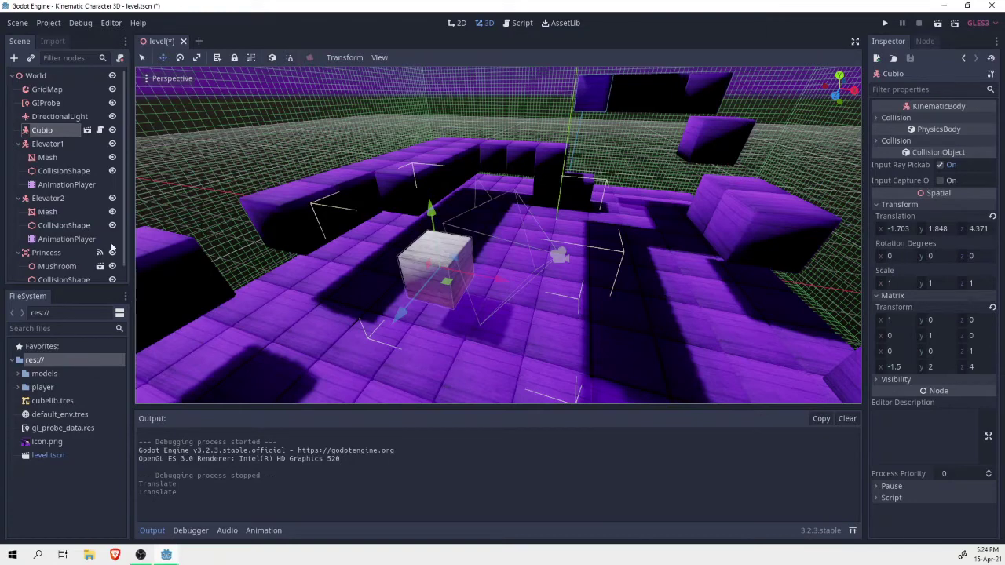
# Close the level scene and its project without saving the changes to level.tscn.
pyautogui.hotkey('ctrl', 'w')
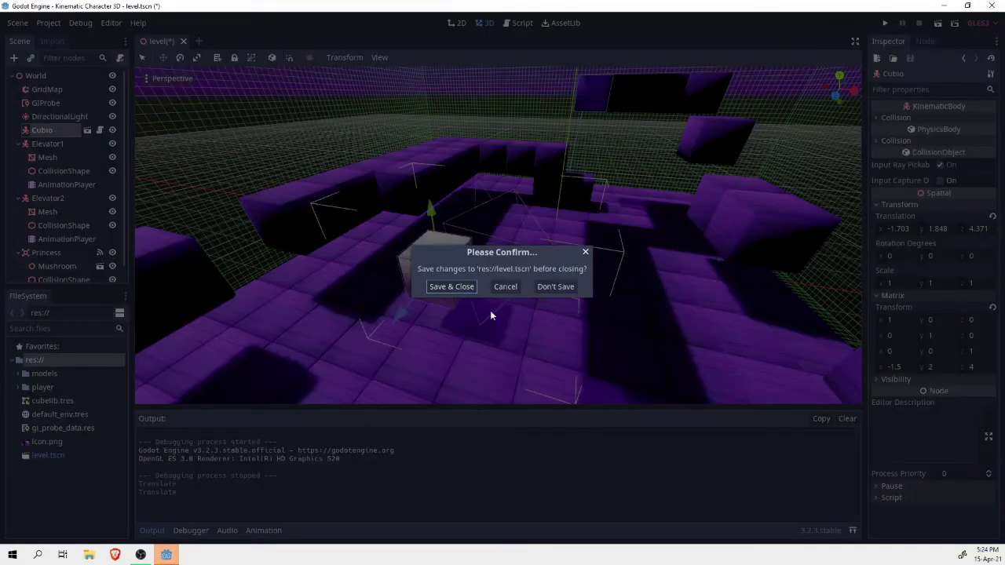
pyautogui.click(552, 288)
pyautogui.click(556, 287)
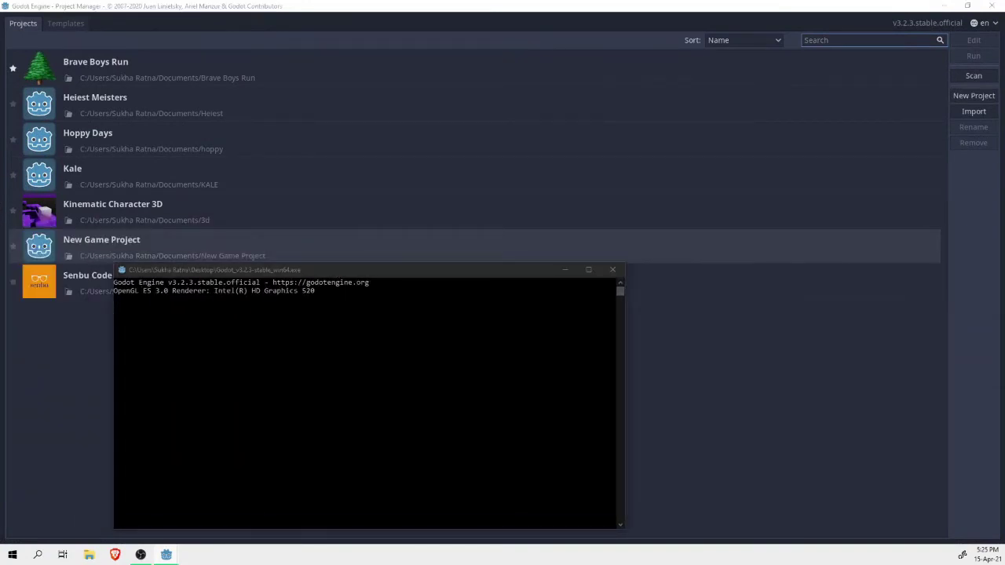
# Find the Third Person Shooter Demo among the online project templates and start downloading it.
pyautogui.click(55, 24)
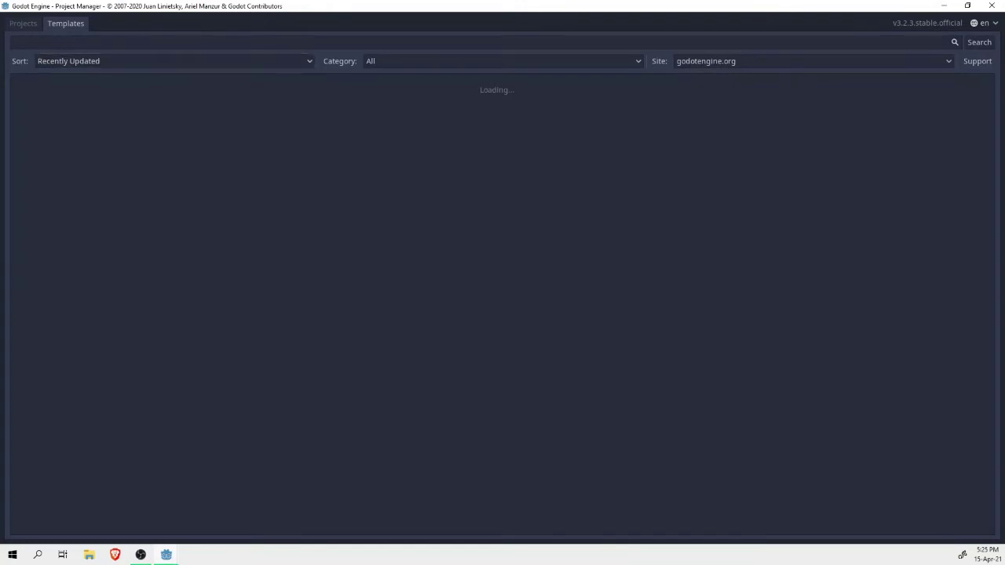
pyautogui.click(23, 24)
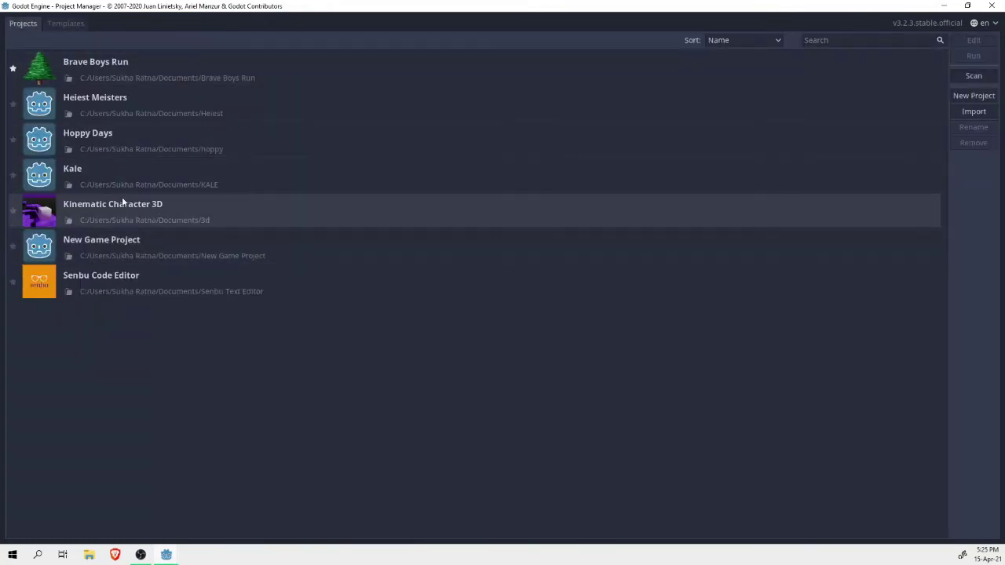
pyautogui.click(75, 23)
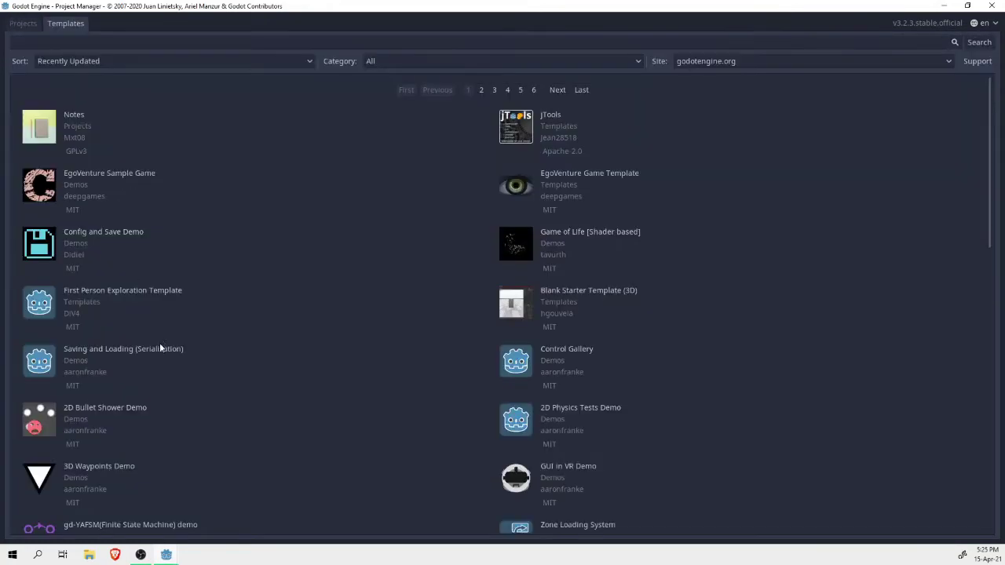
pyautogui.scroll(-7, 146, 391)
pyautogui.scroll(-3, 93, 444)
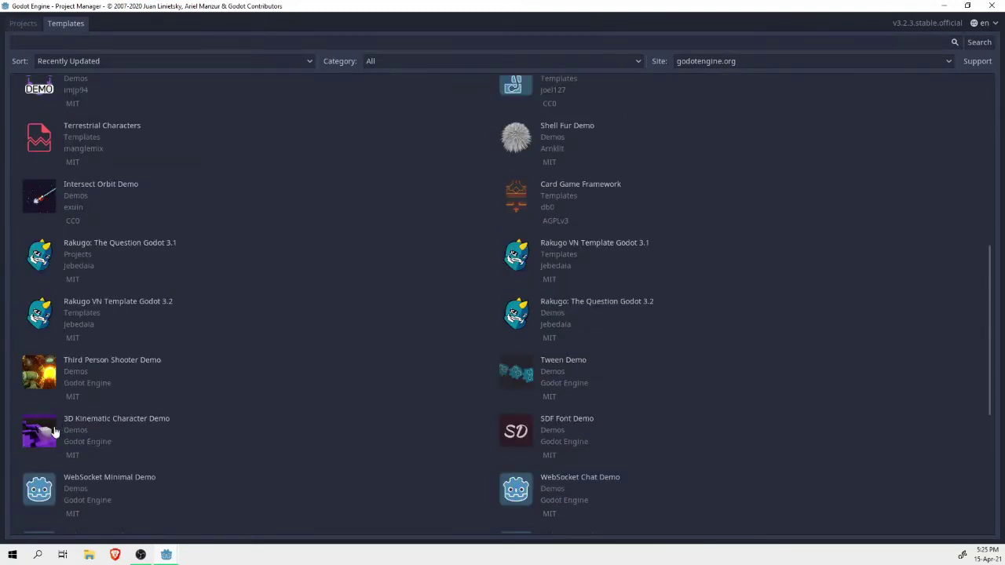
pyautogui.click(134, 360)
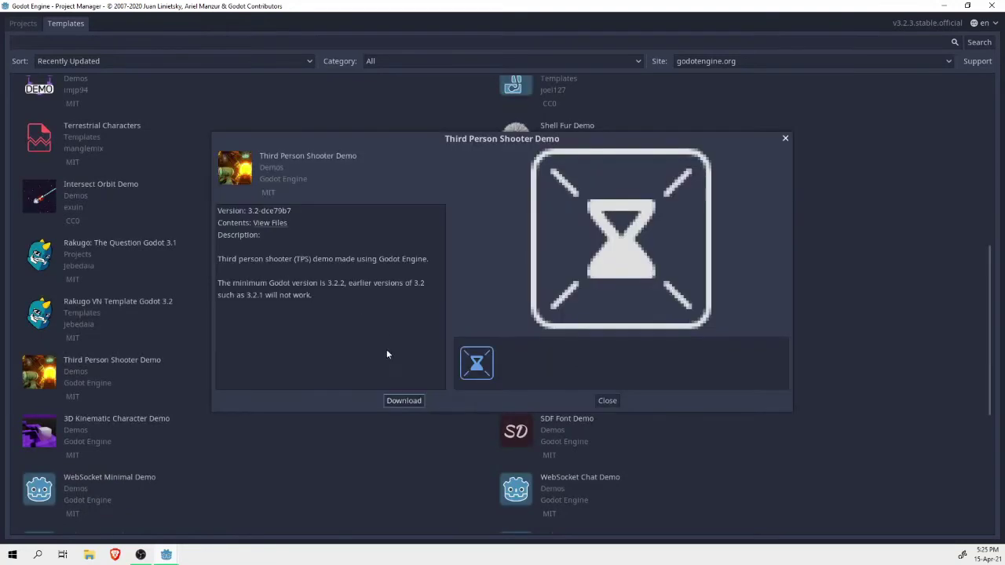
pyautogui.click(396, 402)
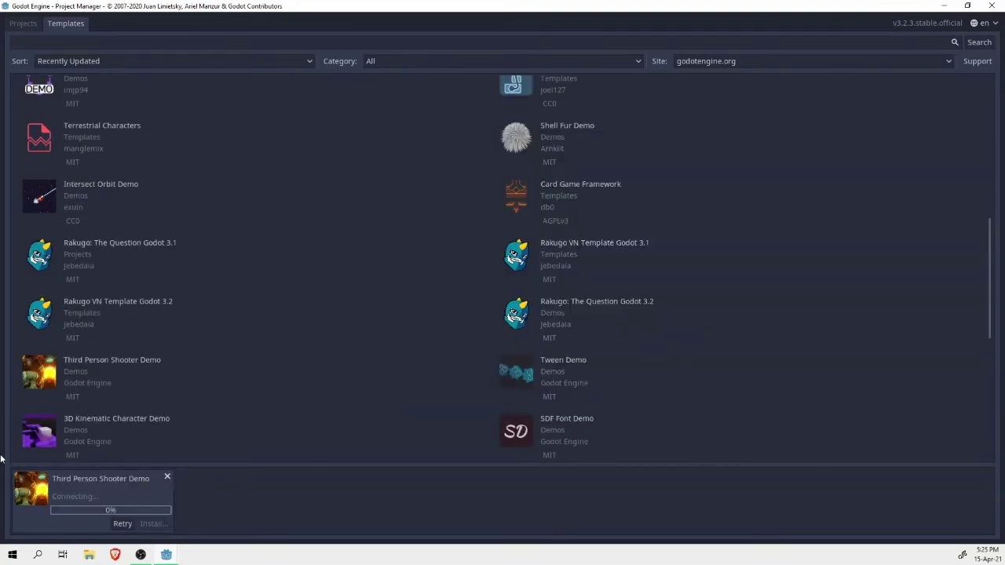